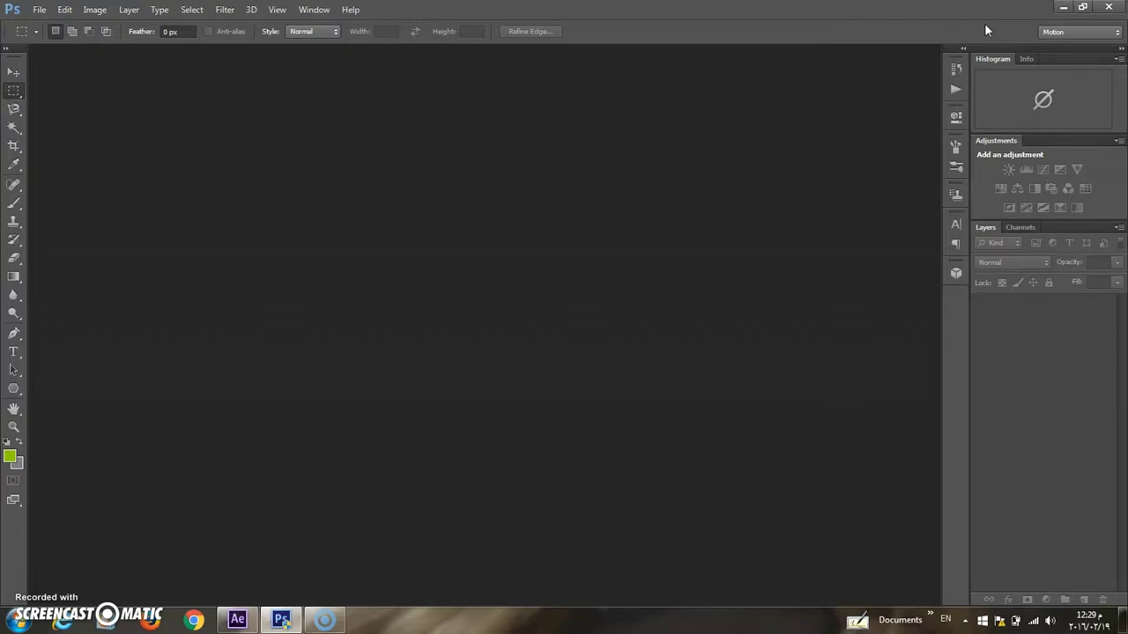
Step: Start a new document with its width in Centimeters and dismiss the Internet Download Manager alert
{"action": "left_click", "coordinate": [996, 25]}
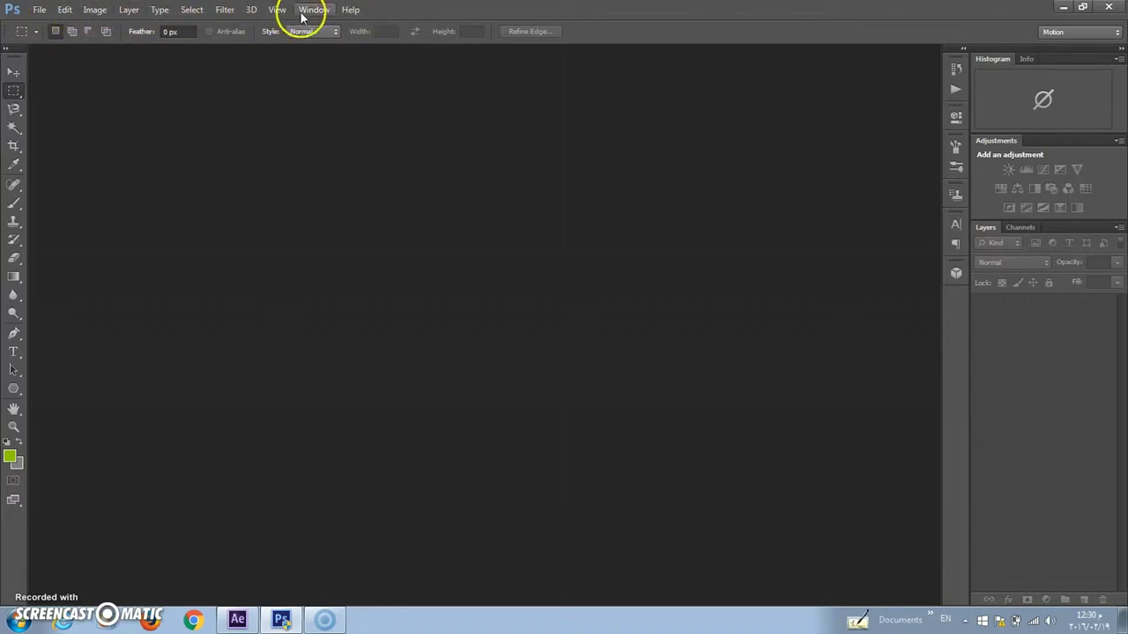
{"action": "left_click", "coordinate": [40, 10]}
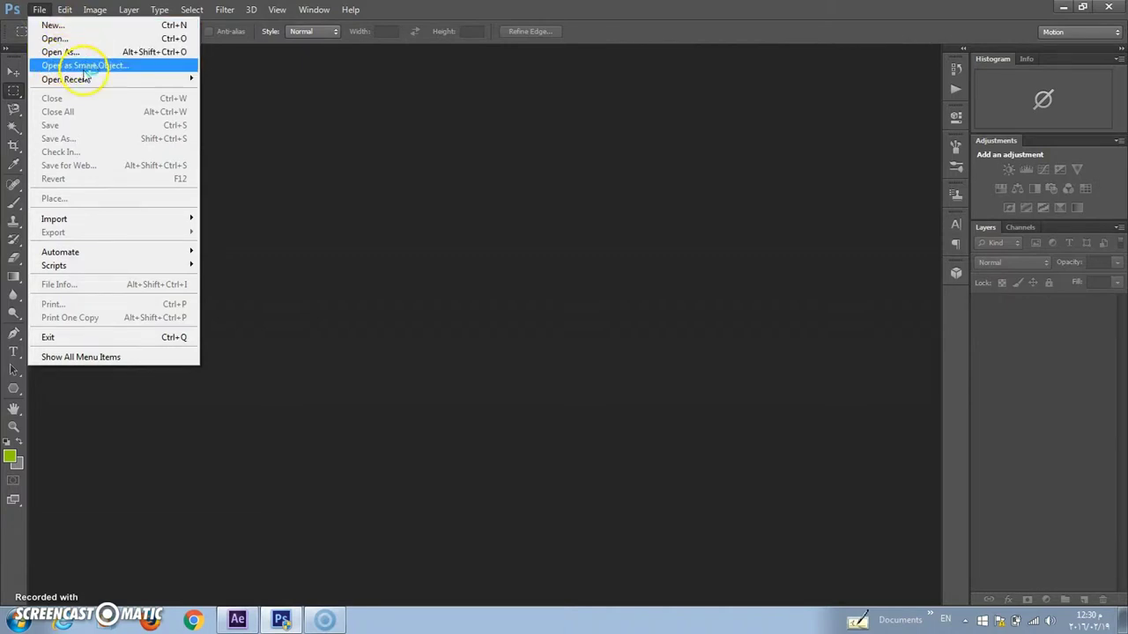
{"action": "mouse_move", "coordinate": [78, 79]}
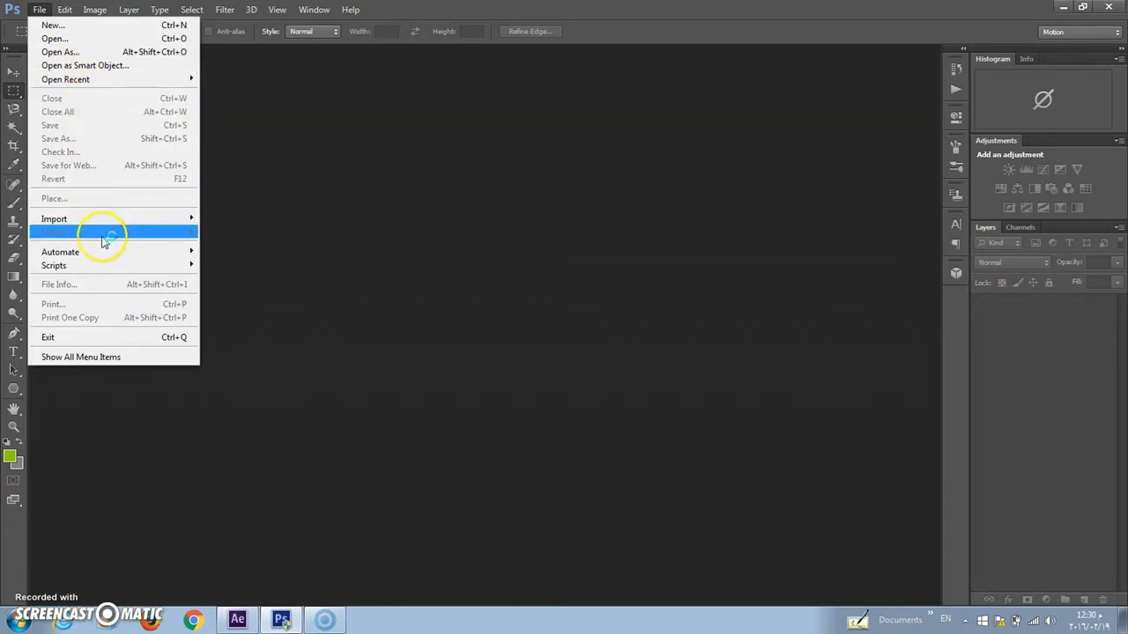
{"action": "left_click", "coordinate": [71, 25]}
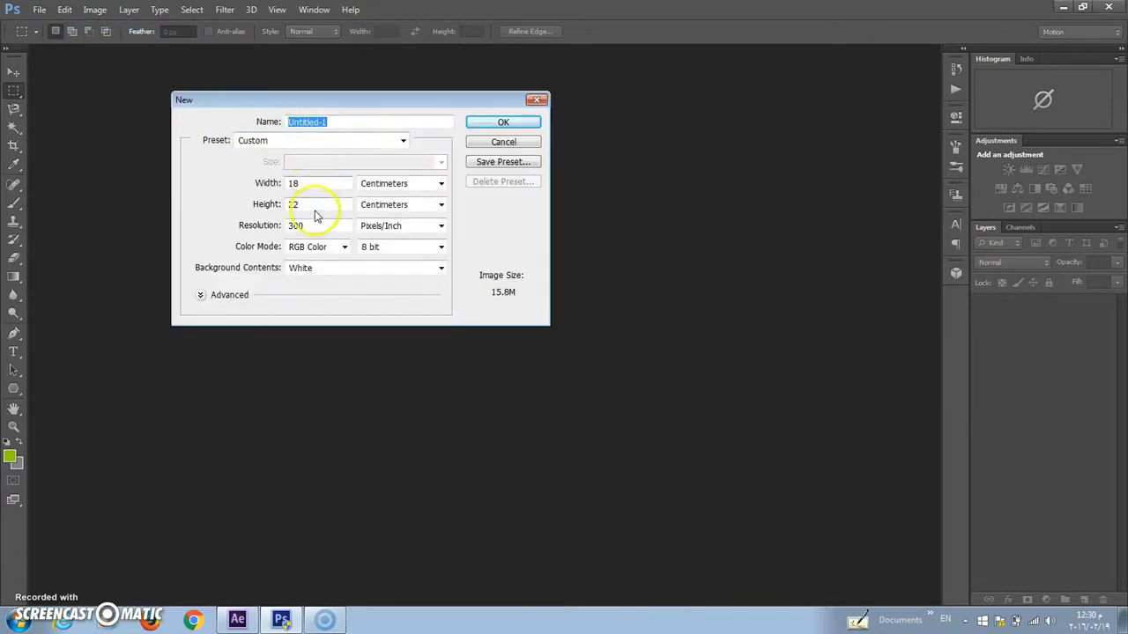
{"action": "left_click", "coordinate": [439, 186]}
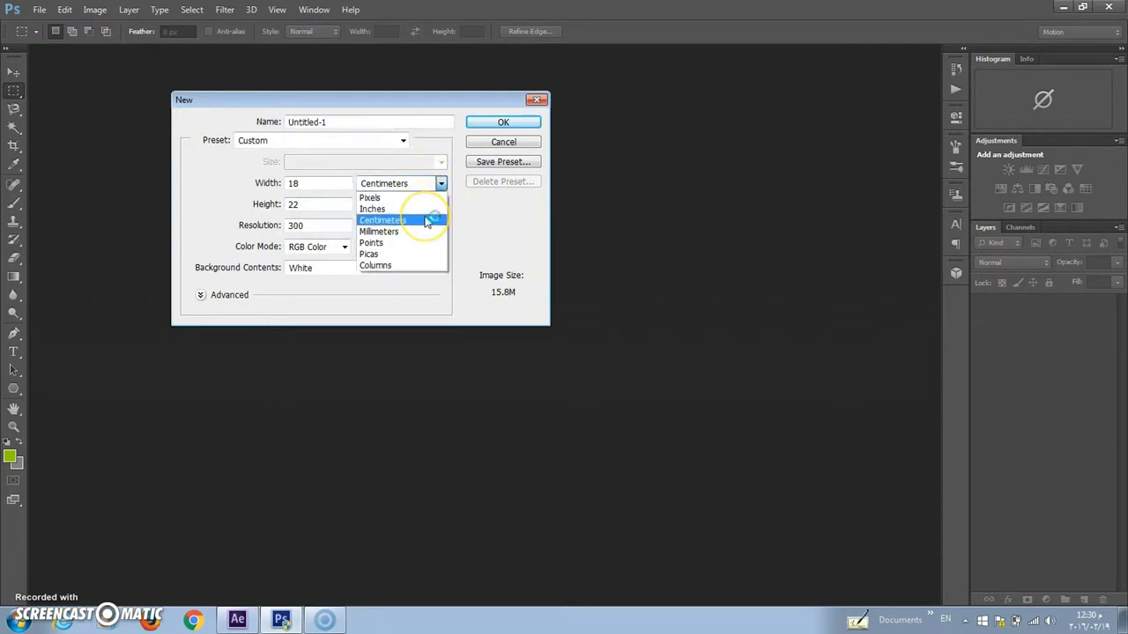
{"action": "left_click", "coordinate": [426, 221]}
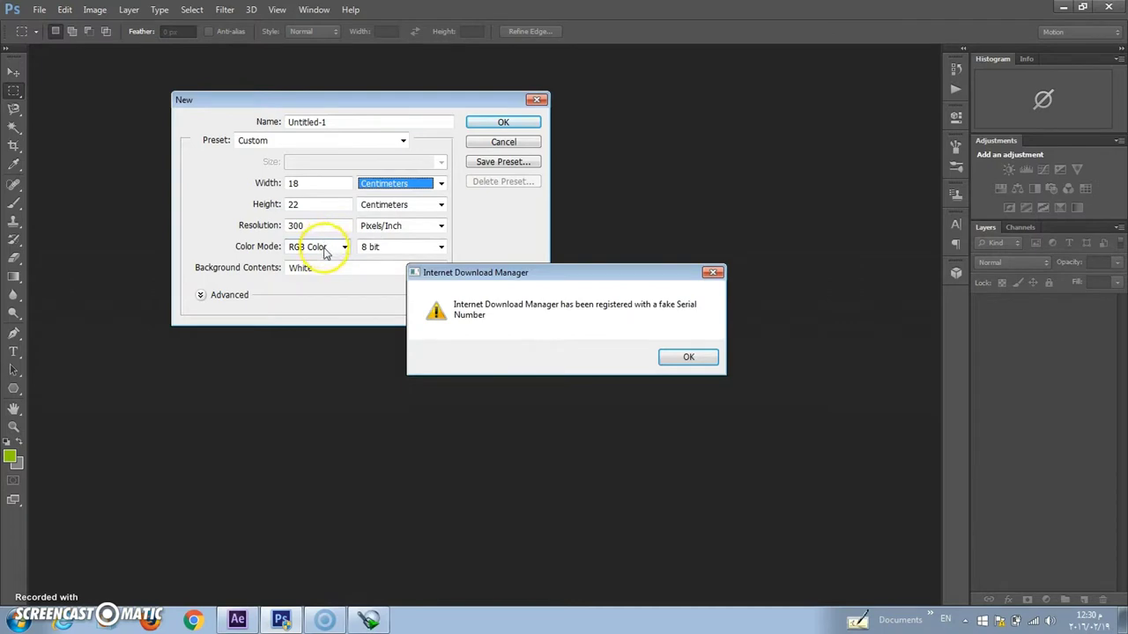
{"action": "left_click", "coordinate": [713, 272]}
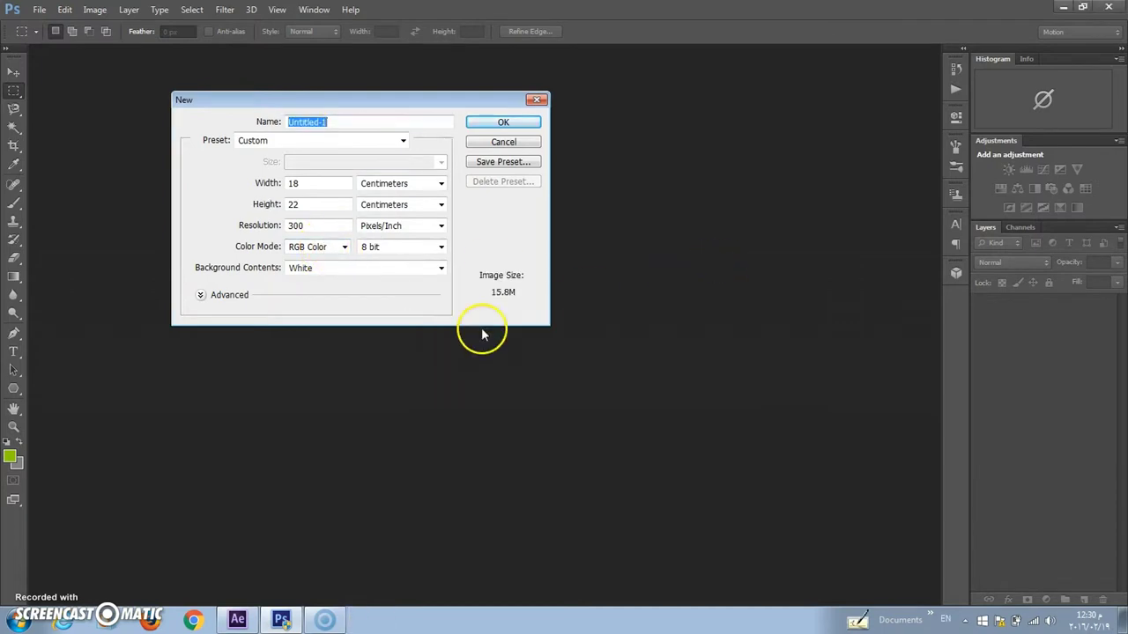
Step: Compare the CMYK Color mode, return to RGB Color, and create the document with a White background
{"action": "left_click", "coordinate": [344, 248]}
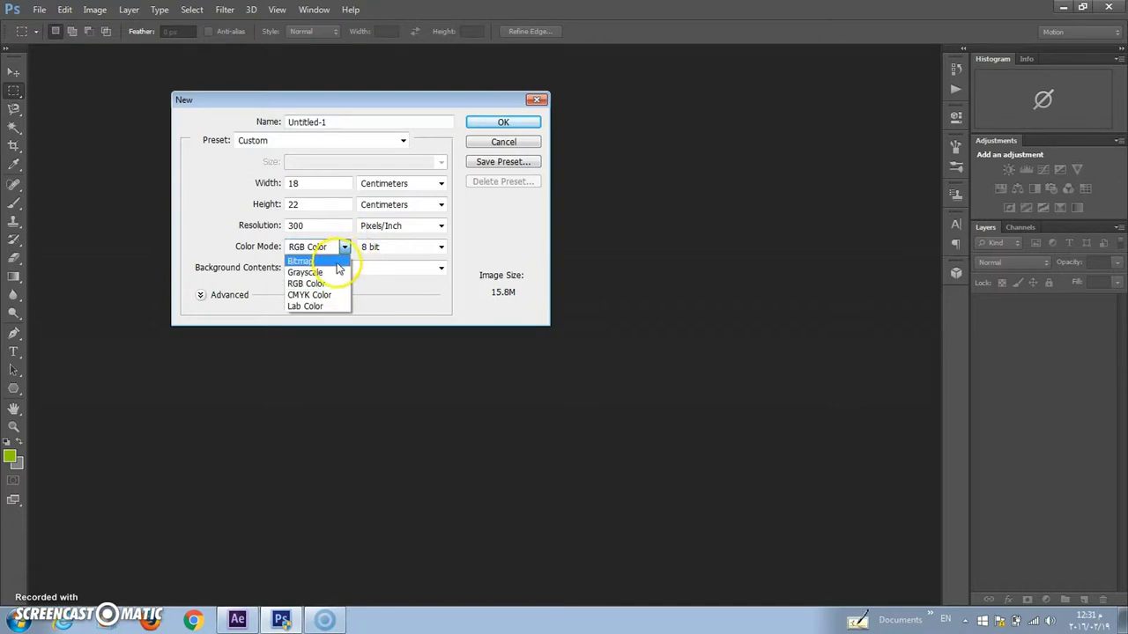
{"action": "left_click", "coordinate": [322, 295]}
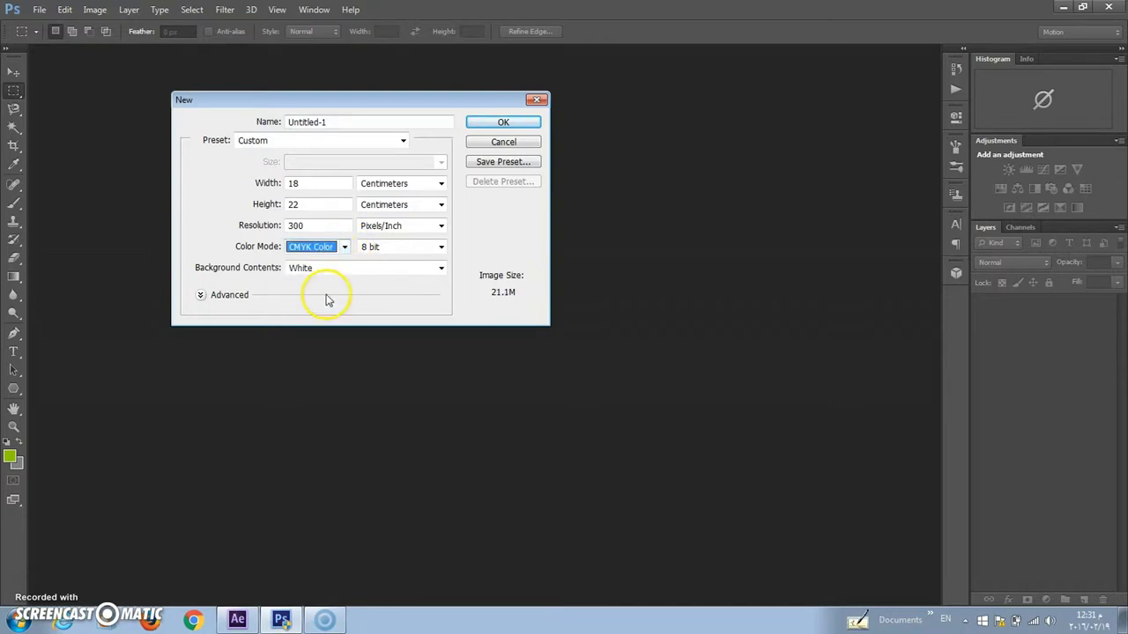
{"action": "left_click", "coordinate": [343, 248]}
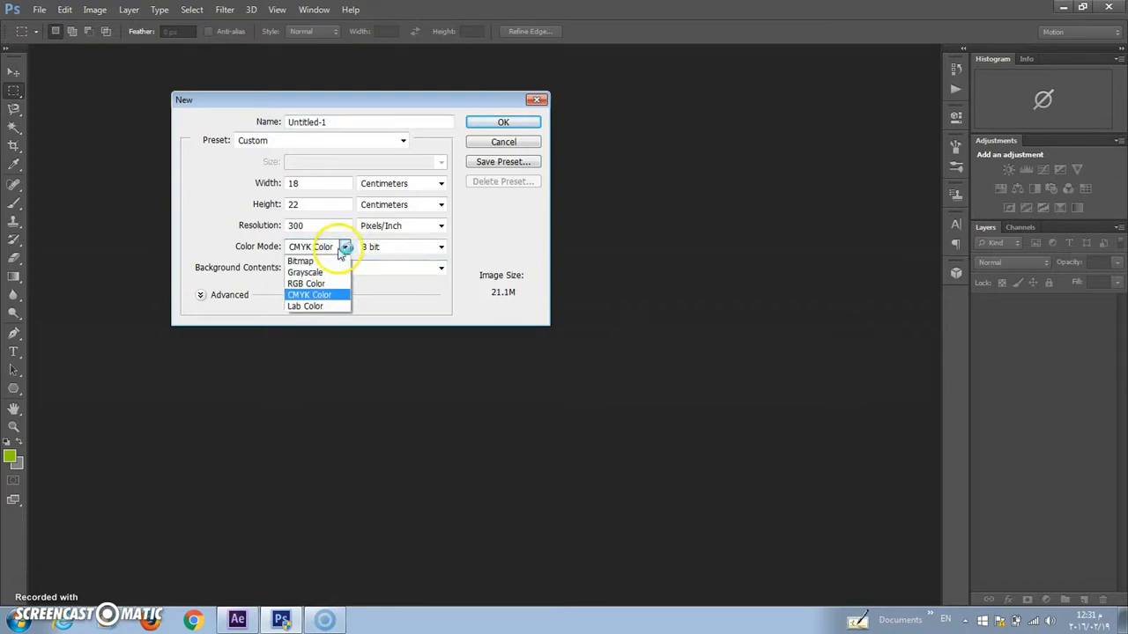
{"action": "left_click", "coordinate": [329, 286]}
{"action": "left_click", "coordinate": [390, 268]}
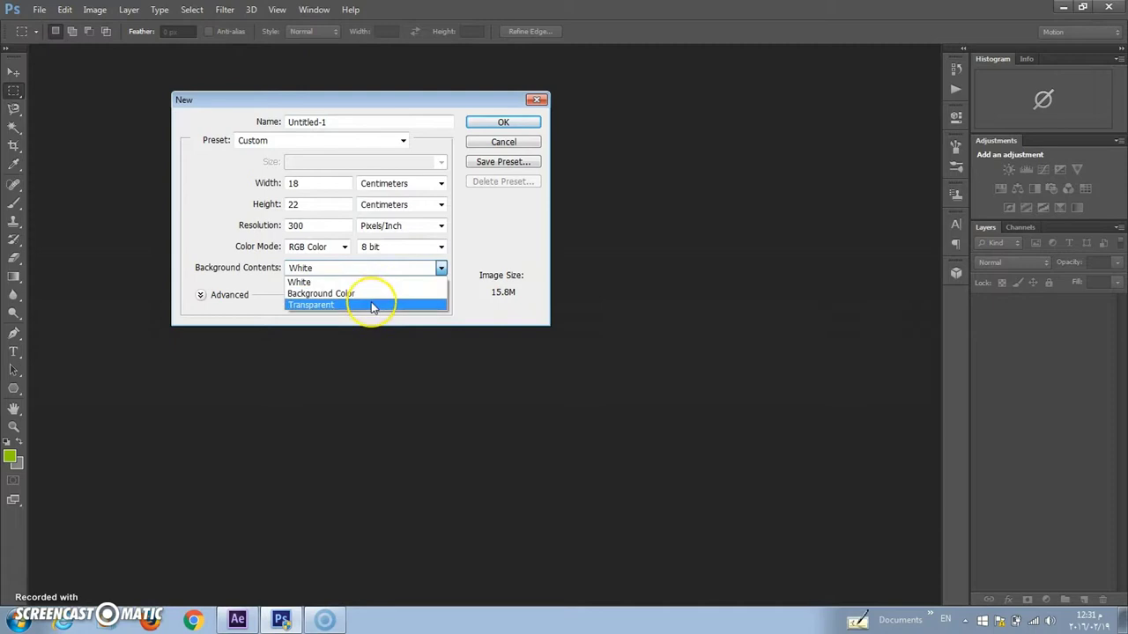
{"action": "left_click", "coordinate": [338, 282]}
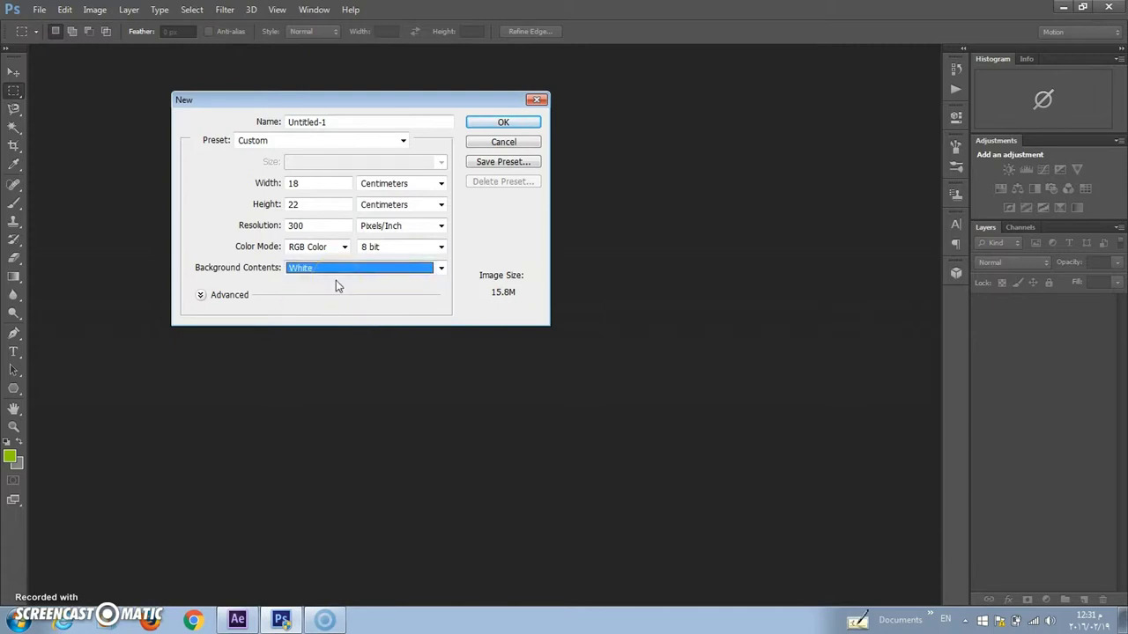
{"action": "left_click", "coordinate": [480, 124]}
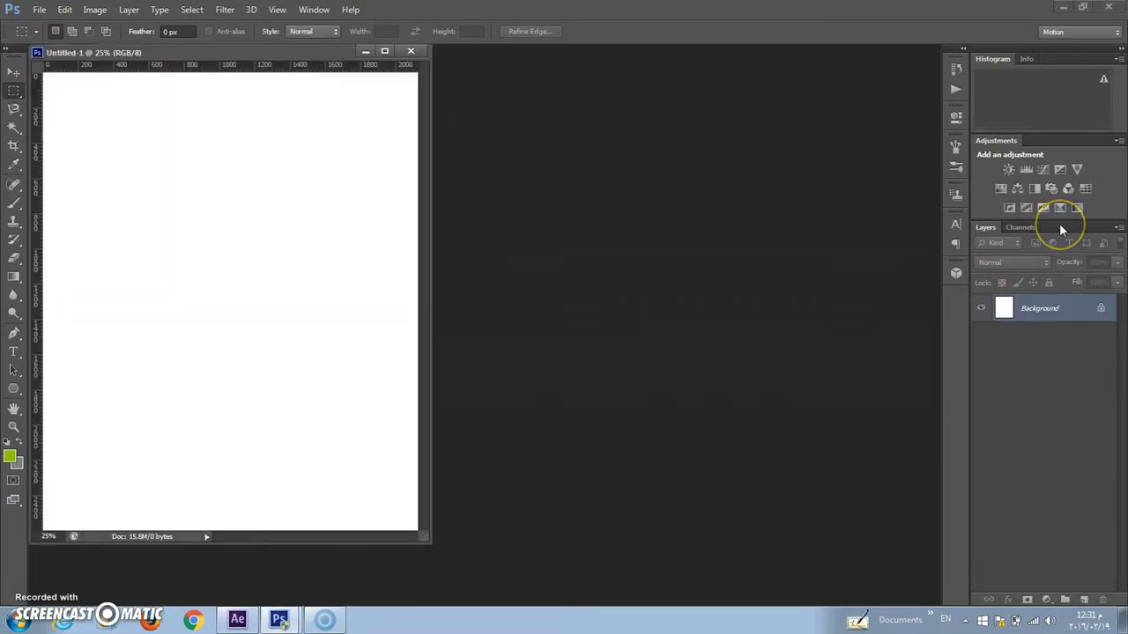
{"action": "right_click", "coordinate": [1061, 228]}
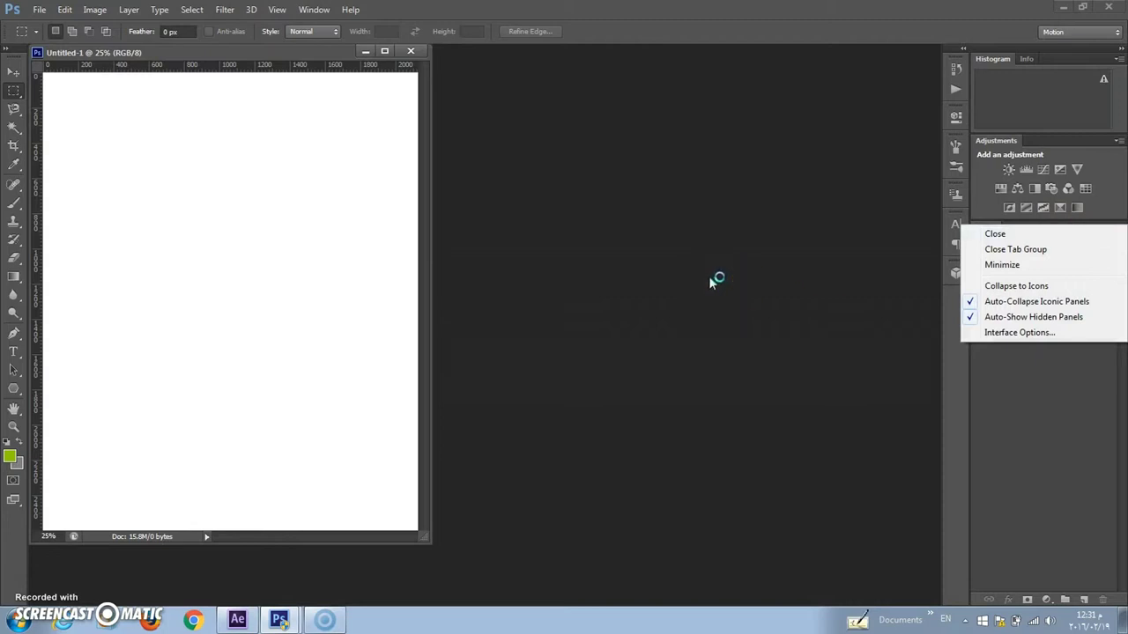
{"action": "left_click", "coordinate": [308, 60]}
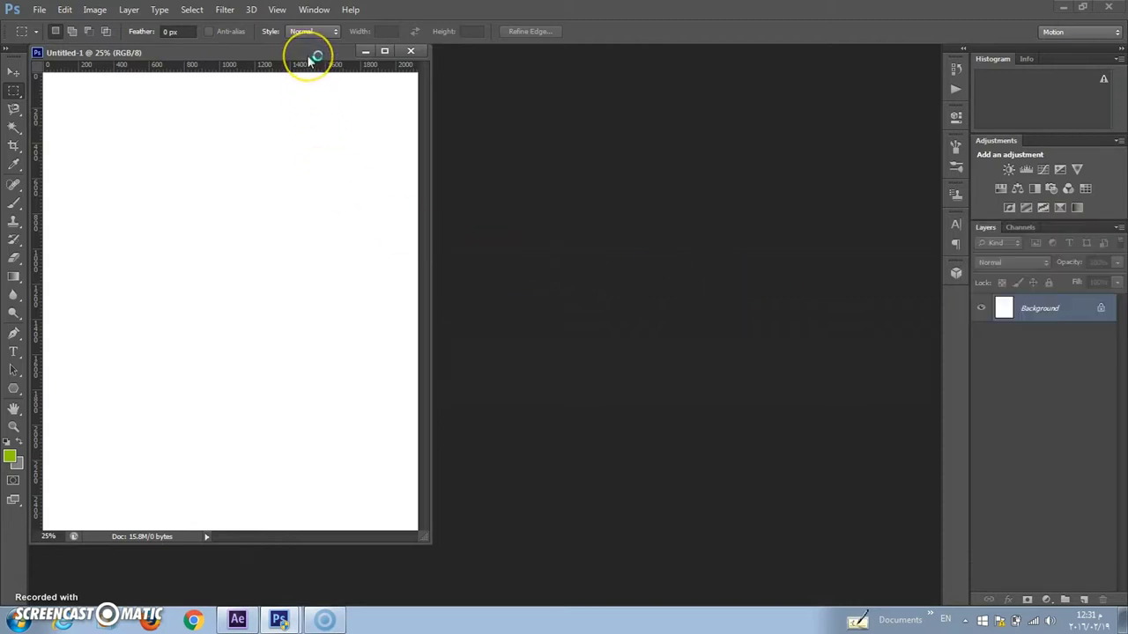
{"action": "left_click", "coordinate": [14, 74]}
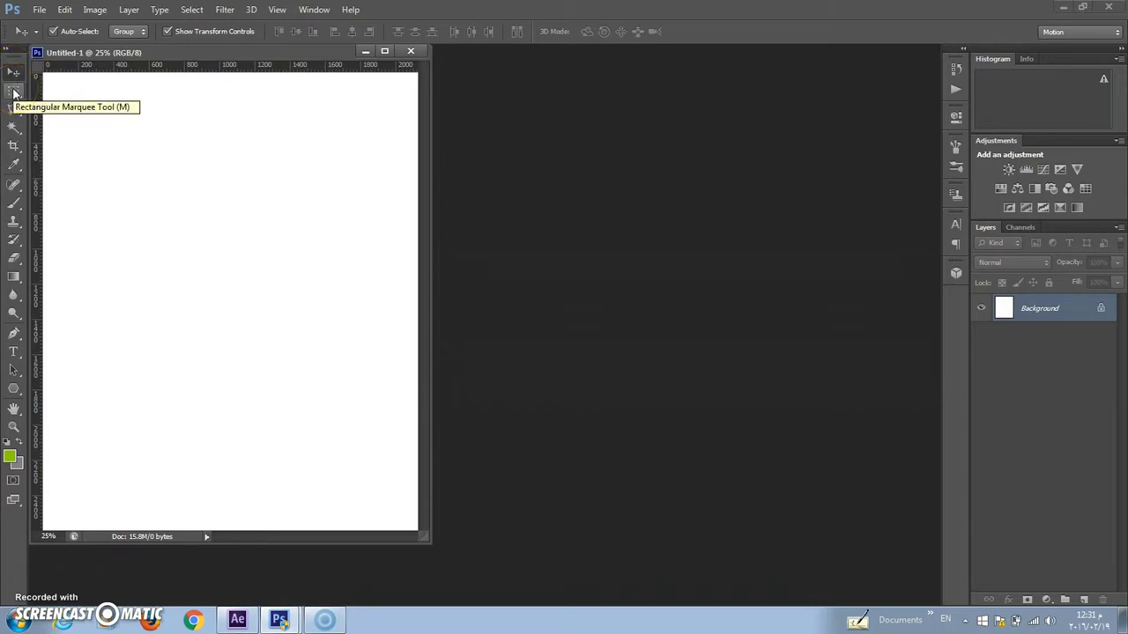
{"action": "left_click", "coordinate": [15, 108]}
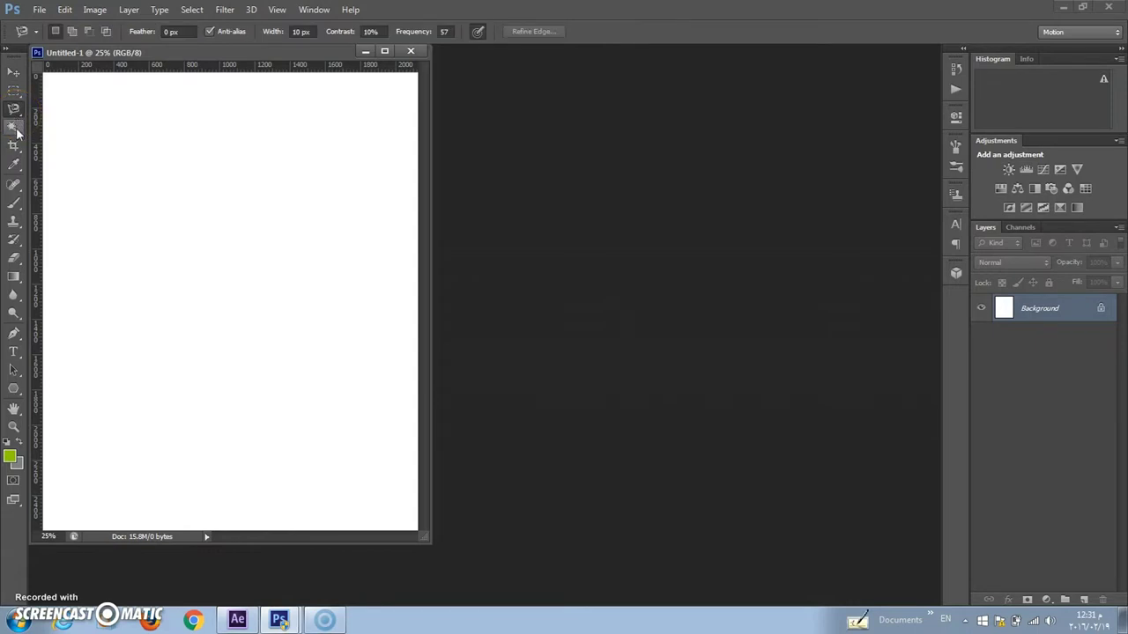
Step: Sample the blank canvas with the Eyedropper tool to make white the background color
{"action": "left_click", "coordinate": [14, 164]}
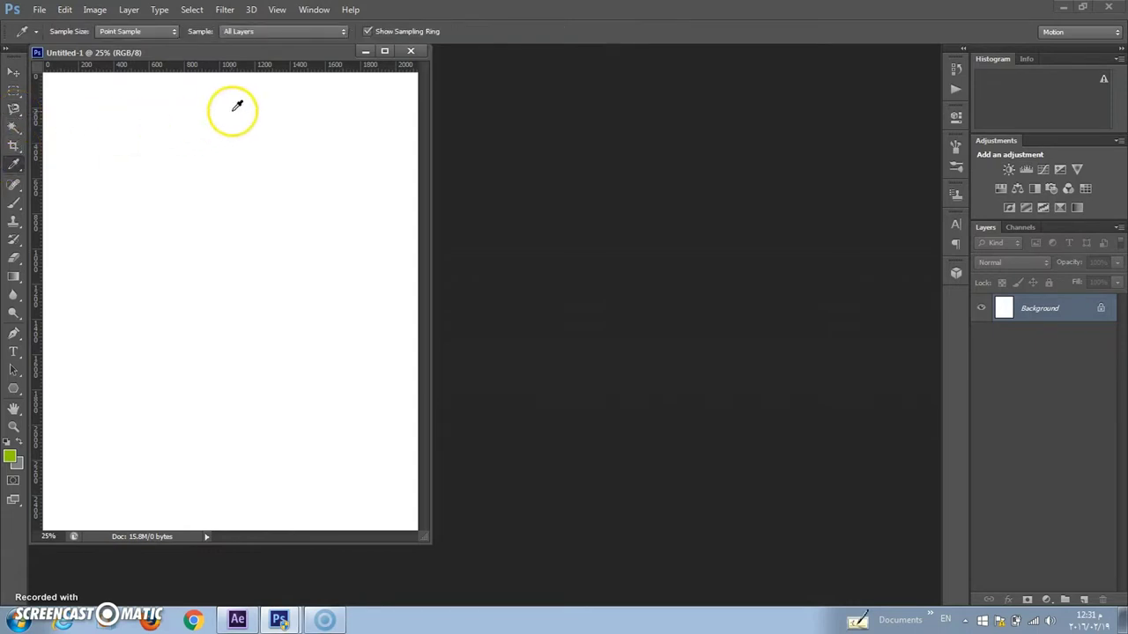
{"action": "left_click", "coordinate": [176, 151]}
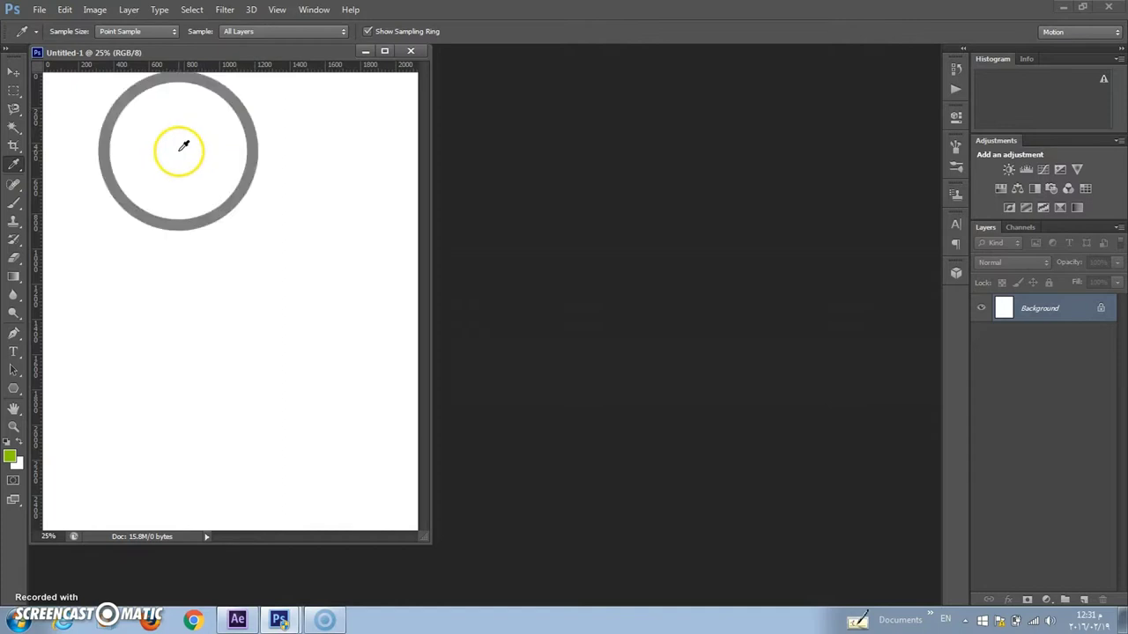
{"action": "left_click", "coordinate": [184, 217]}
{"action": "left_click_drag", "start_coordinate": [183, 217], "coordinate": [188, 192]}
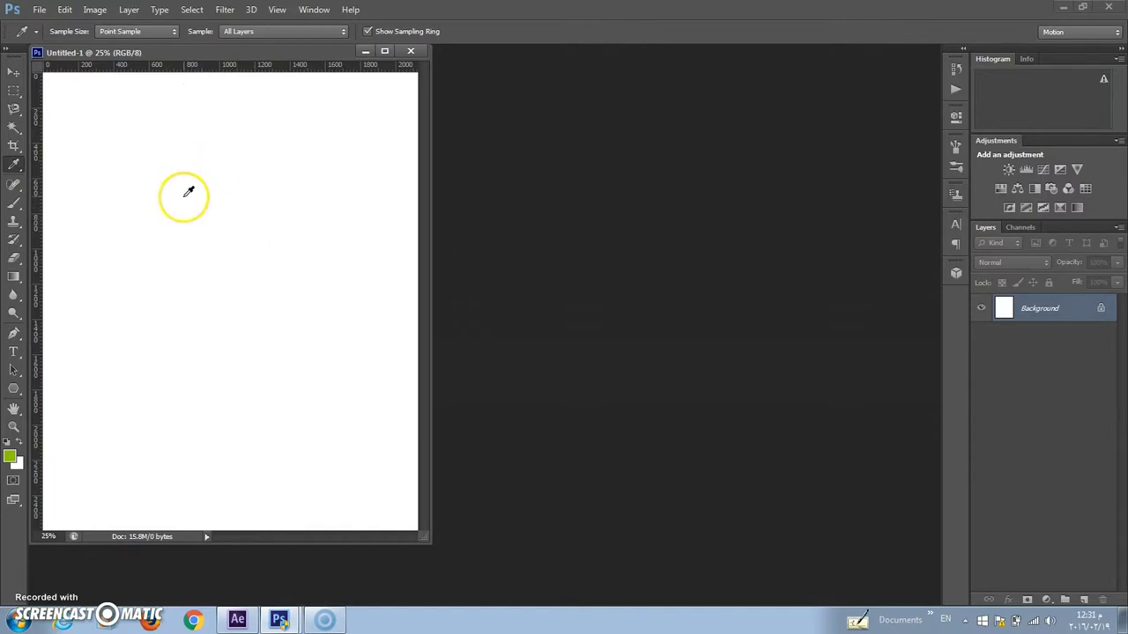
Step: Stamp four green splatters across the canvas with the 1250 px splatter brush
{"action": "left_click", "coordinate": [18, 202]}
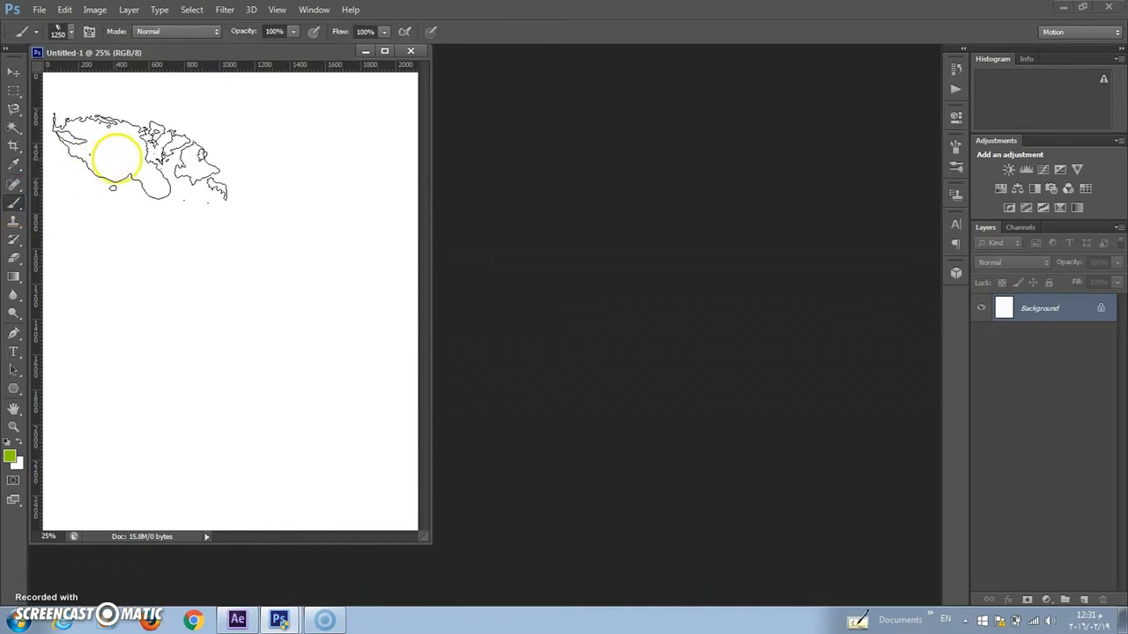
{"action": "left_click", "coordinate": [134, 168]}
{"action": "left_click", "coordinate": [216, 323]}
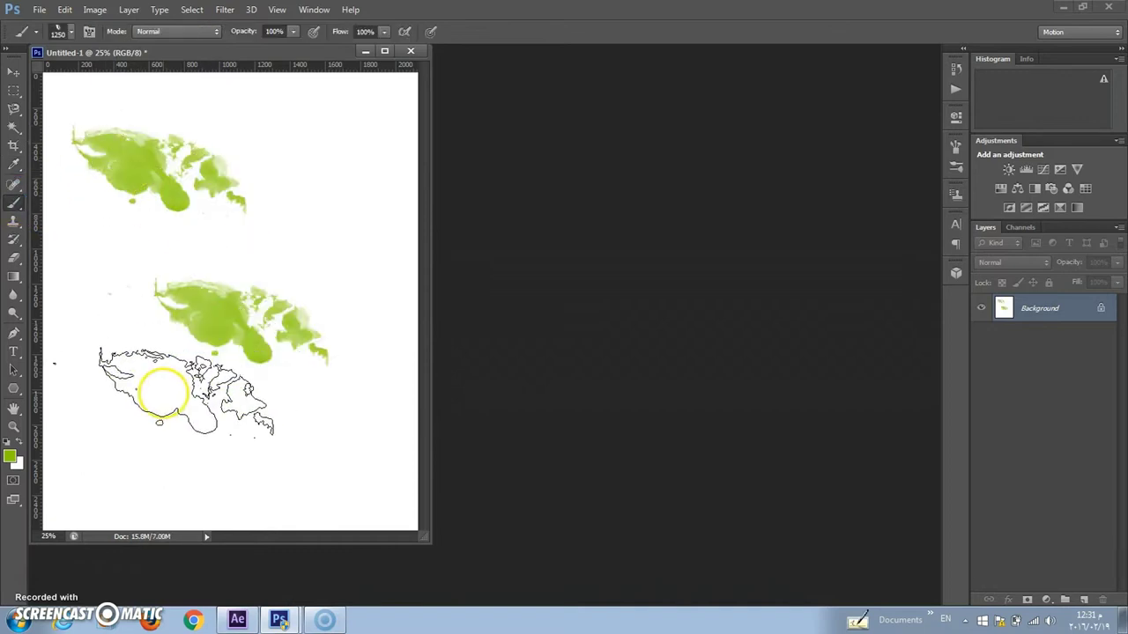
{"action": "left_click", "coordinate": [161, 390]}
{"action": "left_click", "coordinate": [293, 241]}
Step: Switch to the soft round brush and paint soft green spots near the canvas center and its lower part
{"action": "right_click", "coordinate": [296, 241]}
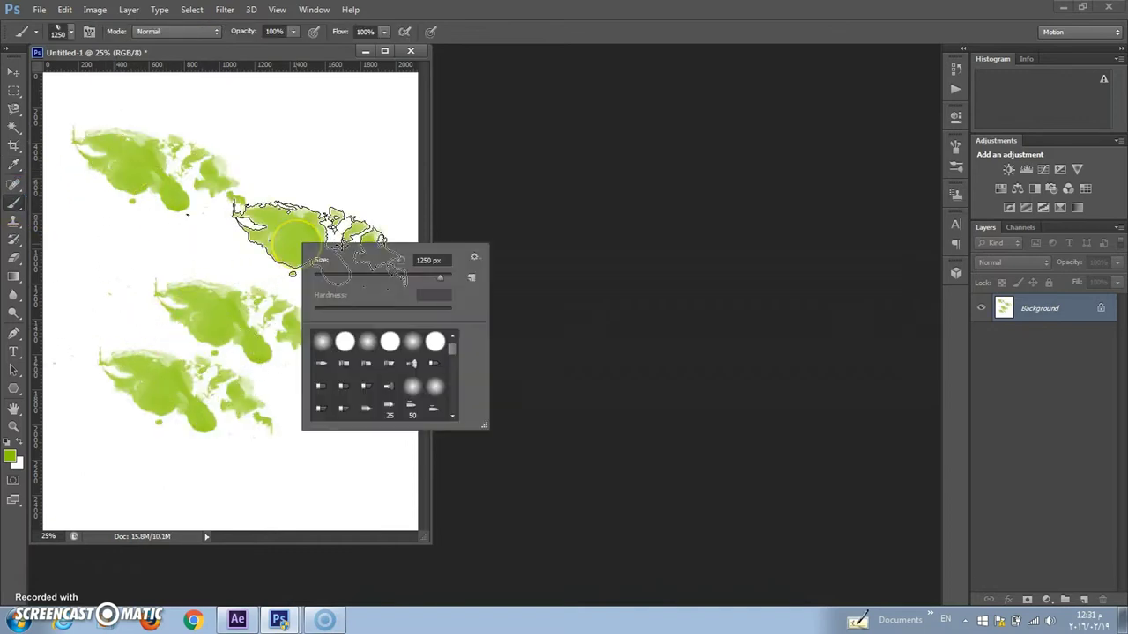
{"action": "left_click", "coordinate": [327, 348]}
{"action": "left_click", "coordinate": [202, 284]}
{"action": "left_click", "coordinate": [202, 285]}
{"action": "left_click", "coordinate": [337, 430]}
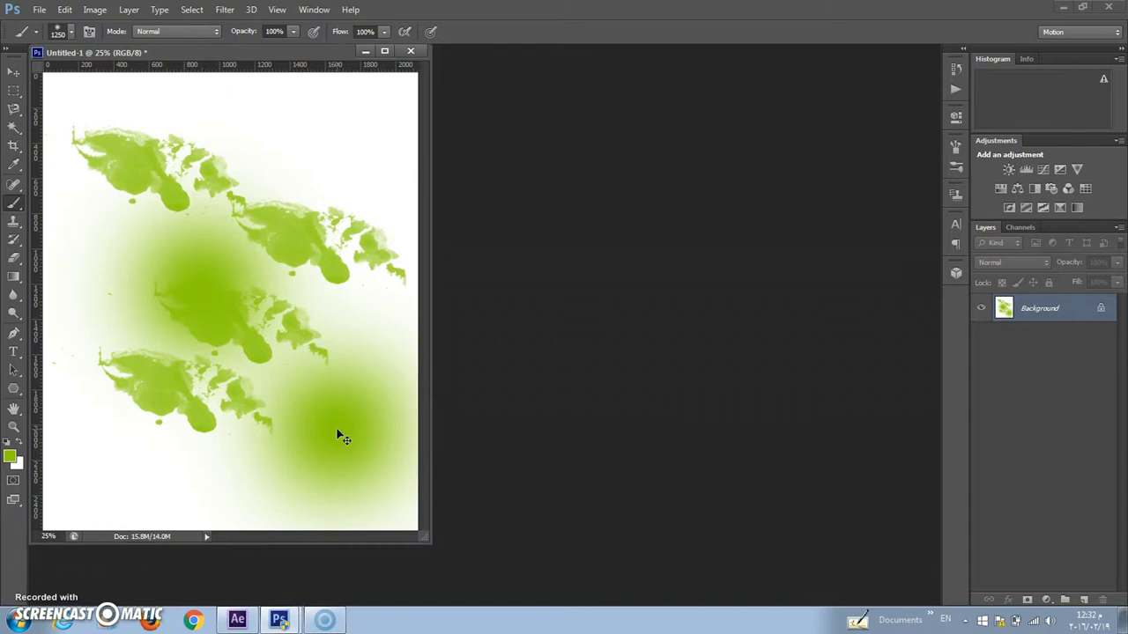
Step: Undo all the brush strokes back to the blank white canvas
{"action": "key", "text": "ctrl+z"}
{"action": "key", "text": "ctrl+z"}
{"action": "key", "text": "ctrl+z"}
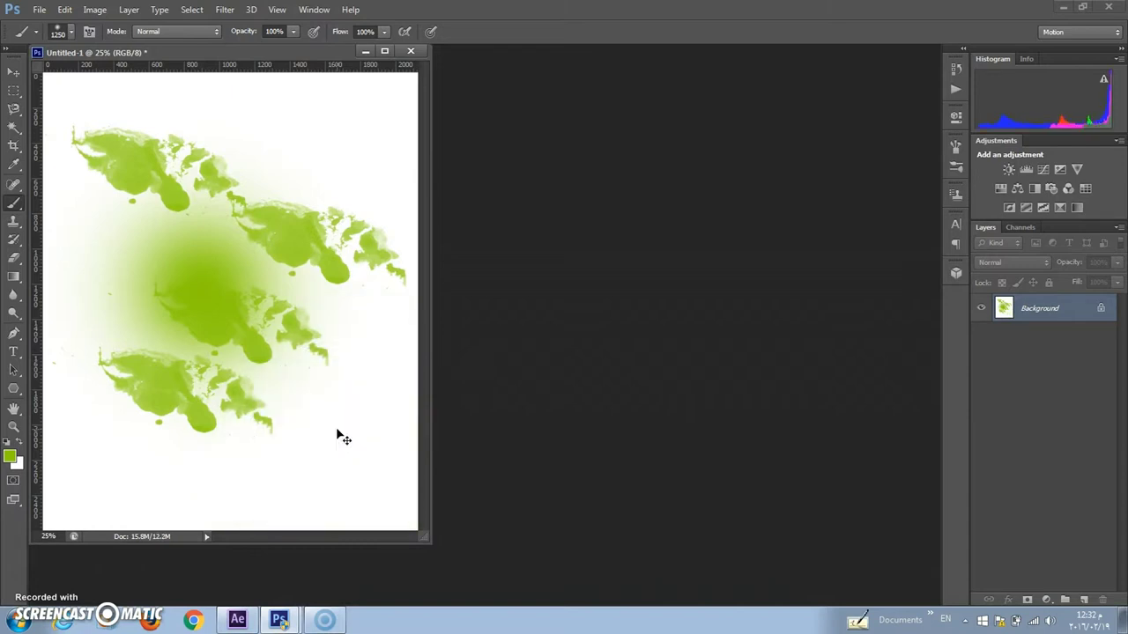
{"action": "key", "text": "ctrl+alt+z"}
{"action": "key", "text": "ctrl+alt+z"}
{"action": "key", "text": "ctrl+alt+z"}
{"action": "key", "text": "ctrl+alt+z"}
{"action": "key", "text": "ctrl+alt+z"}
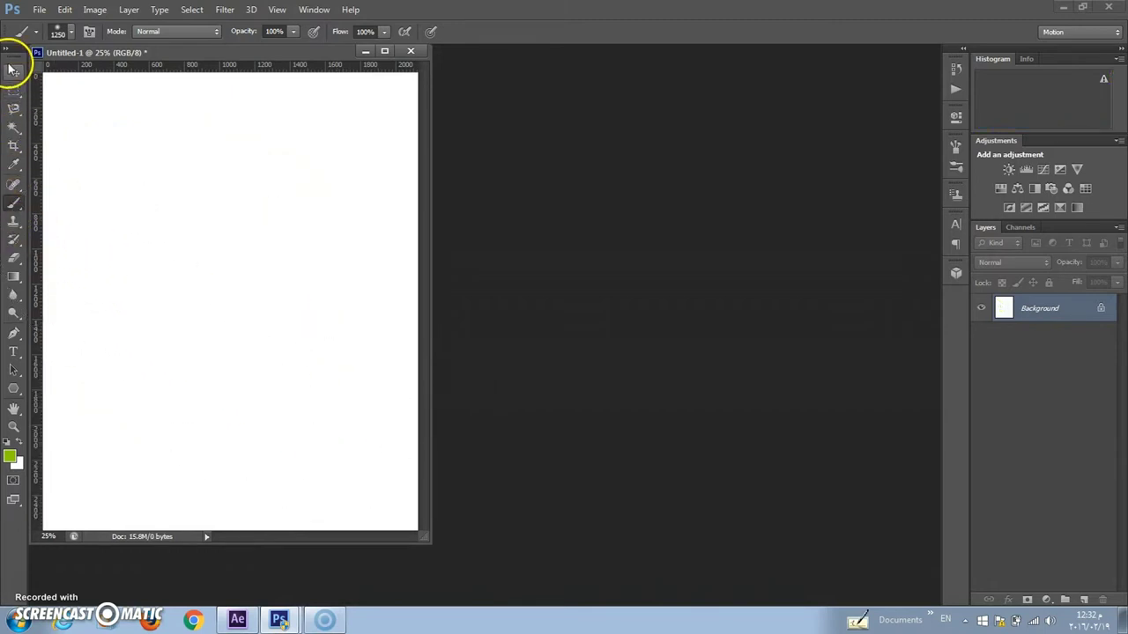
Step: Fill the canvas with two green foreground-to-transparent linear gradients using the Gradient tool
{"action": "left_click", "coordinate": [14, 275]}
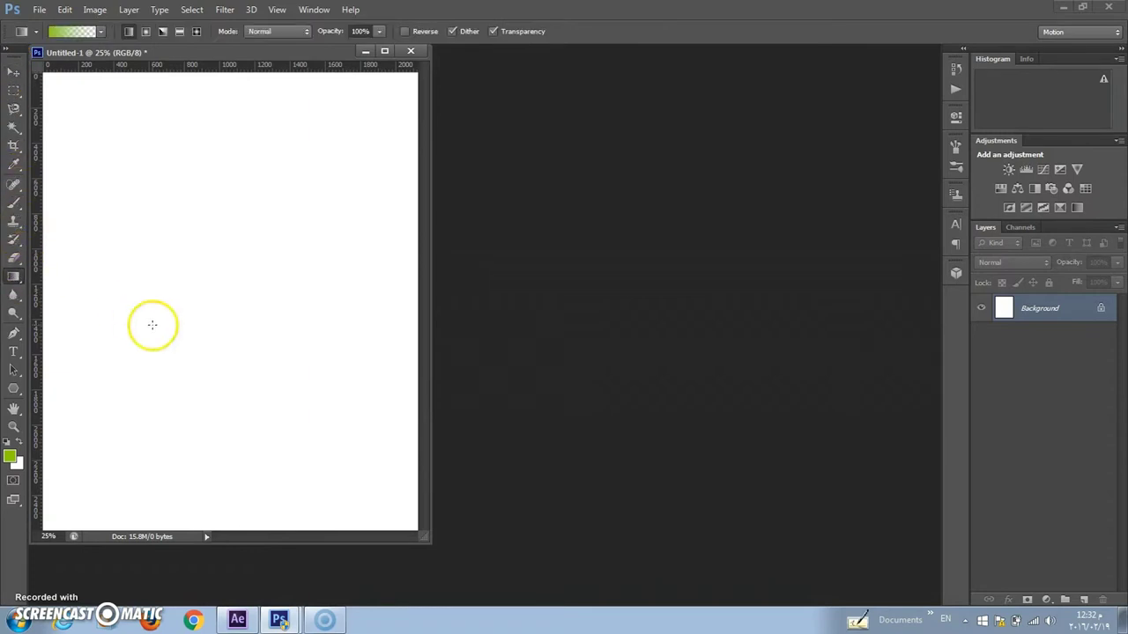
{"action": "left_click_drag", "start_coordinate": [152, 326], "coordinate": [173, 141]}
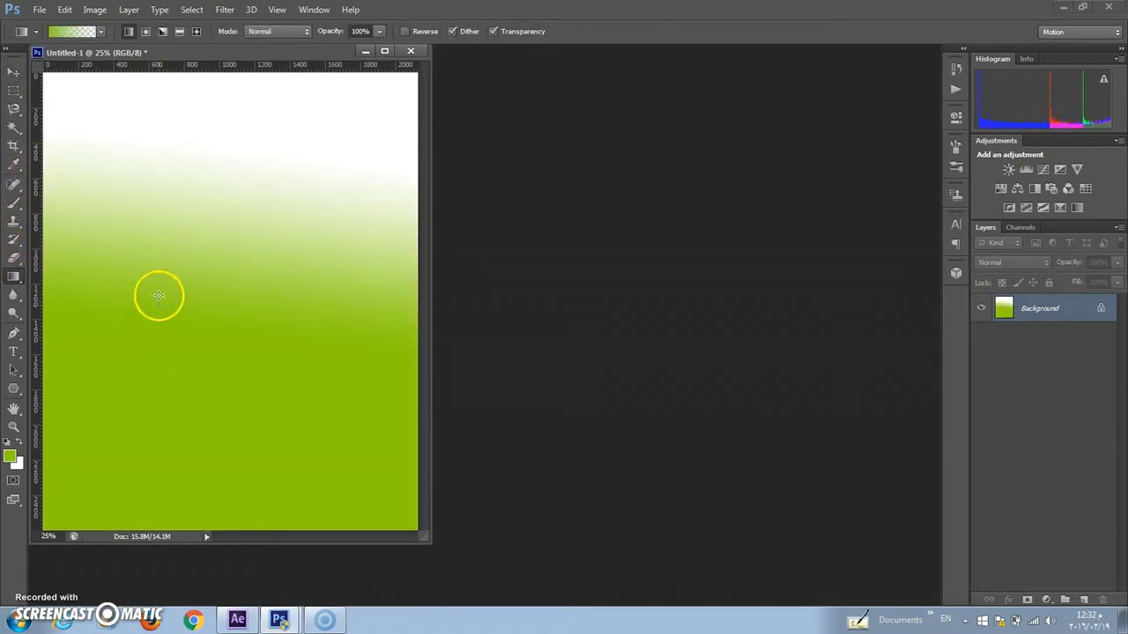
{"action": "left_click_drag", "start_coordinate": [156, 298], "coordinate": [146, 274]}
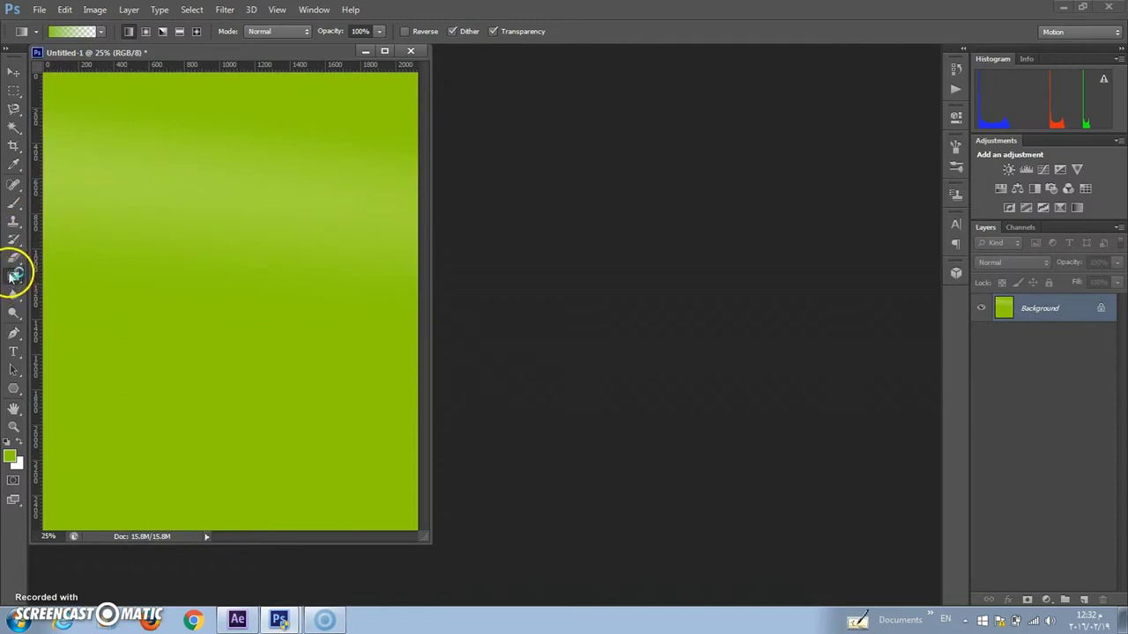
Step: Try to pick the black-to-white gradient preset and draw another linear gradient upward on the canvas
{"action": "left_click", "coordinate": [101, 32]}
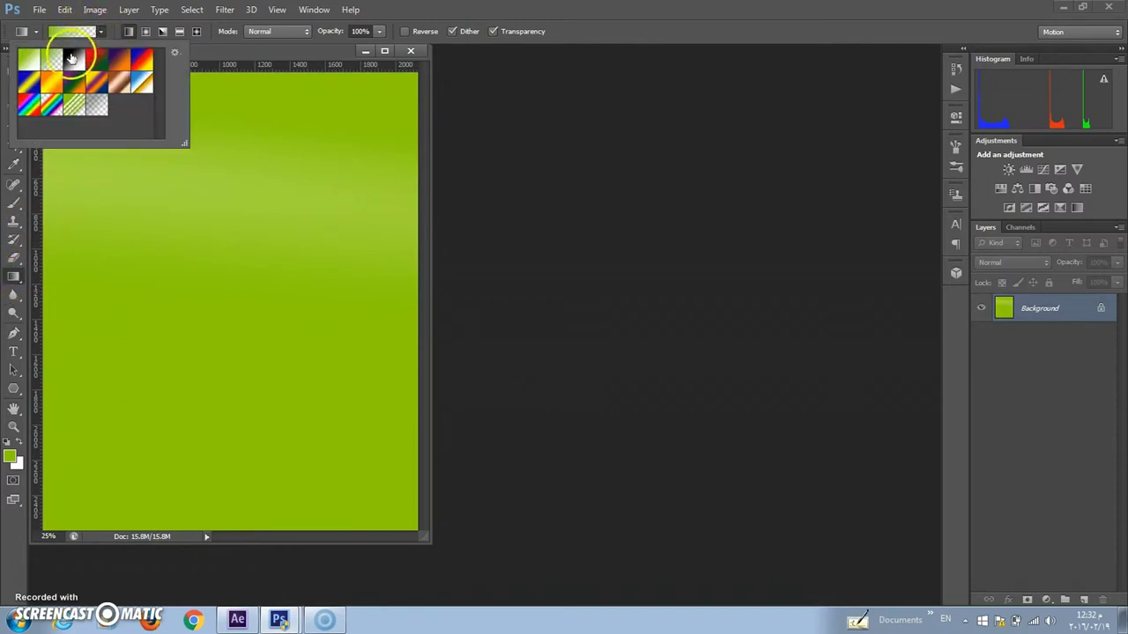
{"action": "left_click", "coordinate": [71, 58]}
{"action": "left_click_drag", "start_coordinate": [142, 244], "coordinate": [168, 113]}
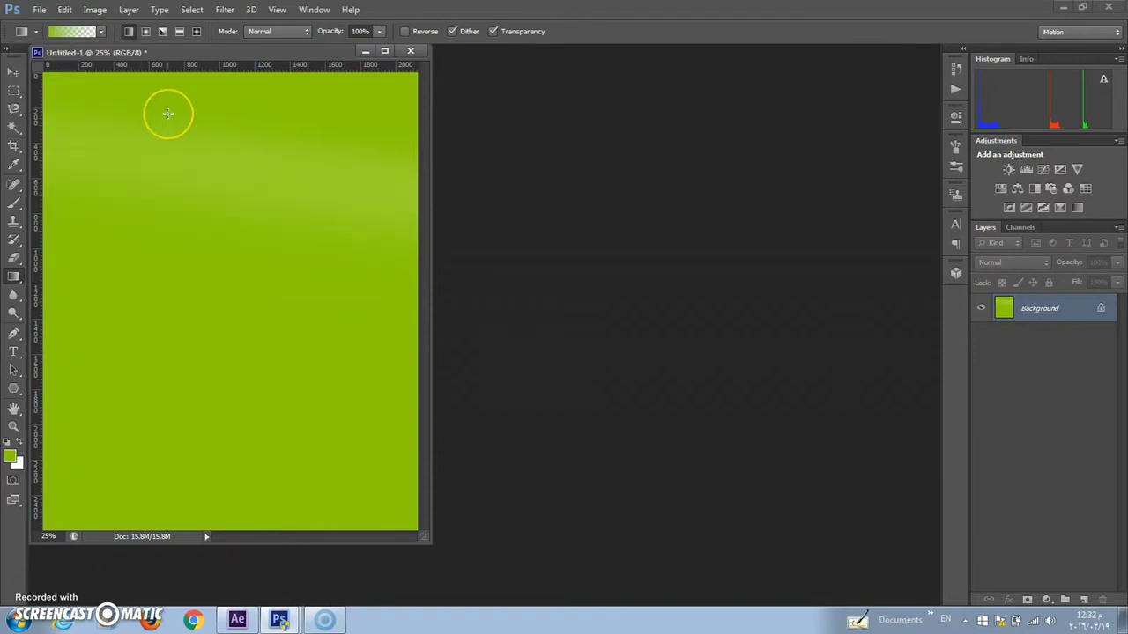
Step: Choose the Red, Green preset in the Gradient Editor and draw the linear gradient upward from mid-canvas to near its upper edge
{"action": "left_click", "coordinate": [92, 32]}
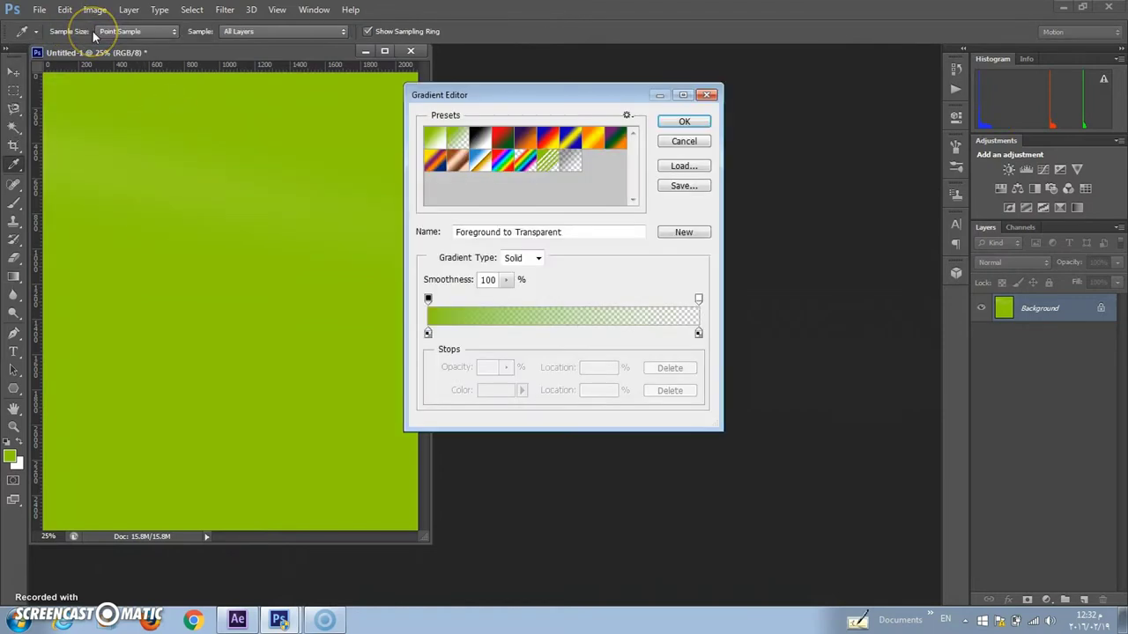
{"action": "left_click", "coordinate": [502, 137]}
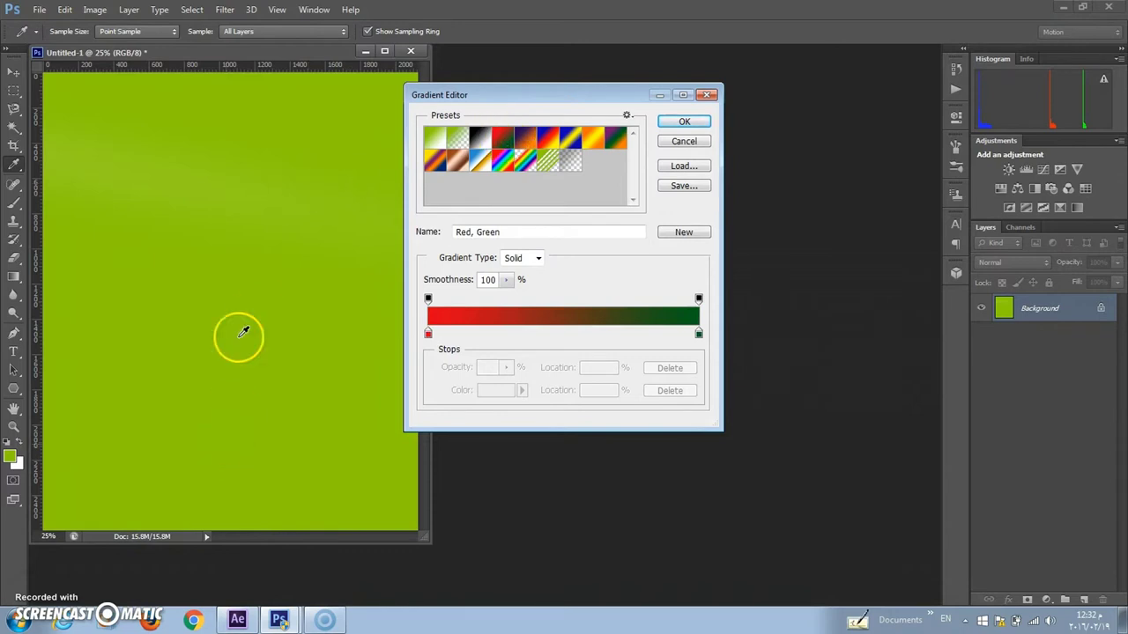
{"action": "left_click", "coordinate": [684, 121]}
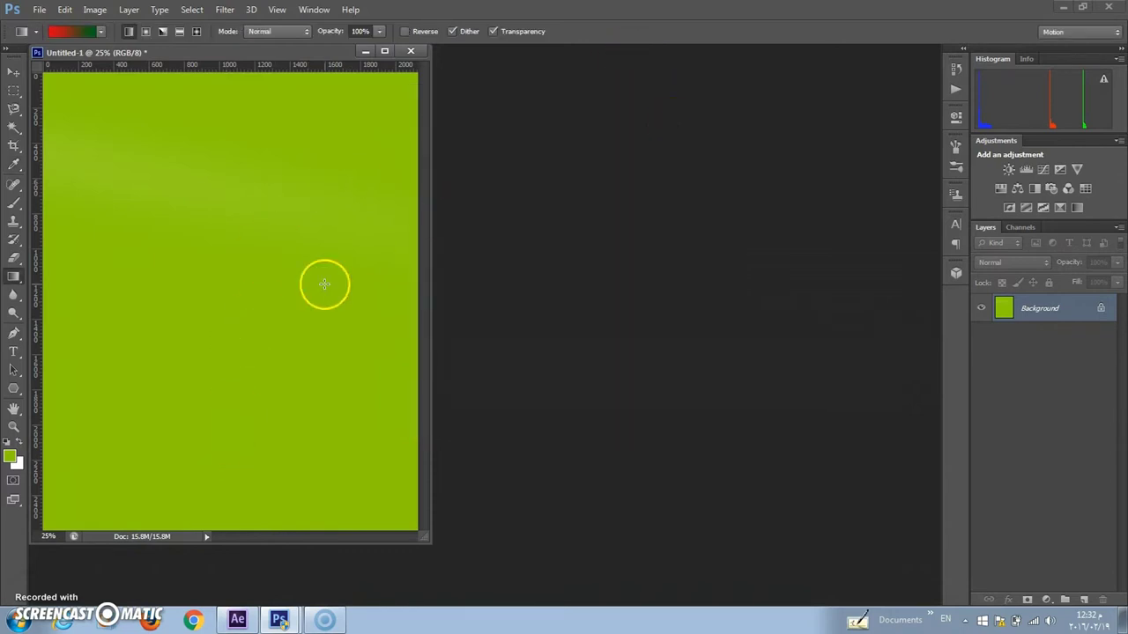
{"action": "left_click_drag", "start_coordinate": [266, 311], "coordinate": [257, 108]}
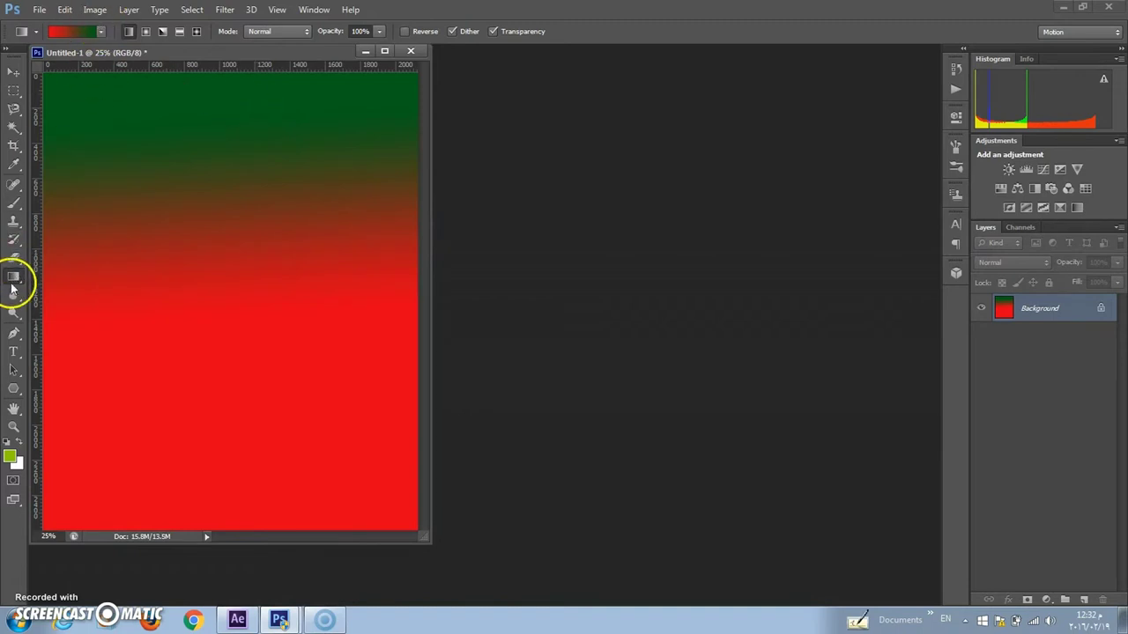
Step: Draw a closed work path with curved and straight segments across the canvas's upper half using the Pen tool
{"action": "left_click", "coordinate": [13, 333]}
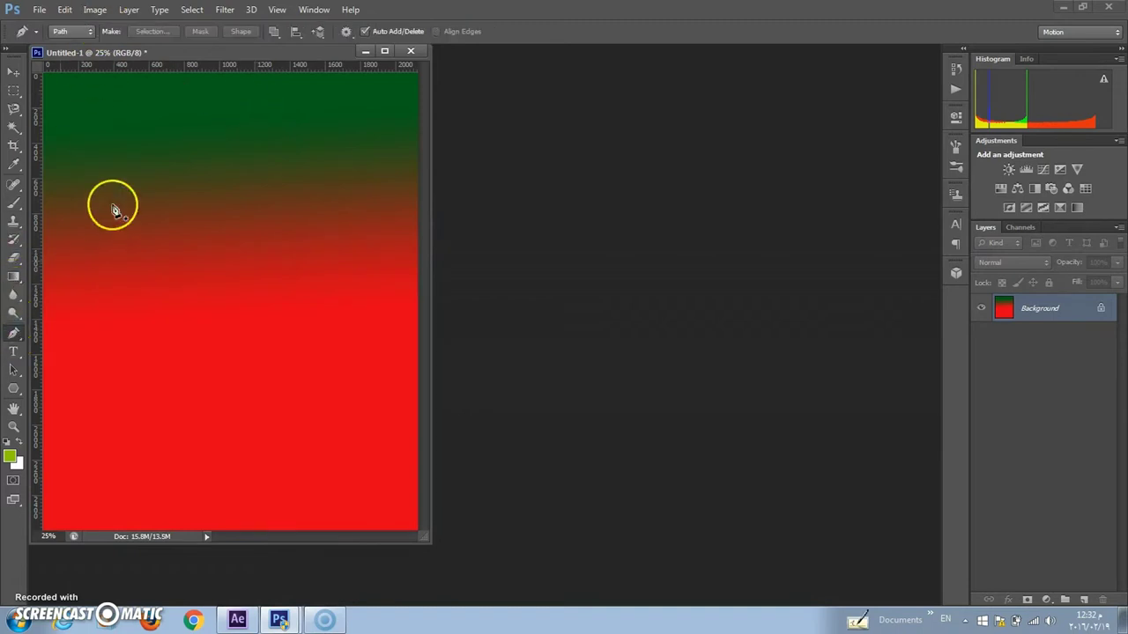
{"action": "left_click", "coordinate": [136, 184]}
{"action": "left_click_drag", "start_coordinate": [202, 115], "coordinate": [274, 191]}
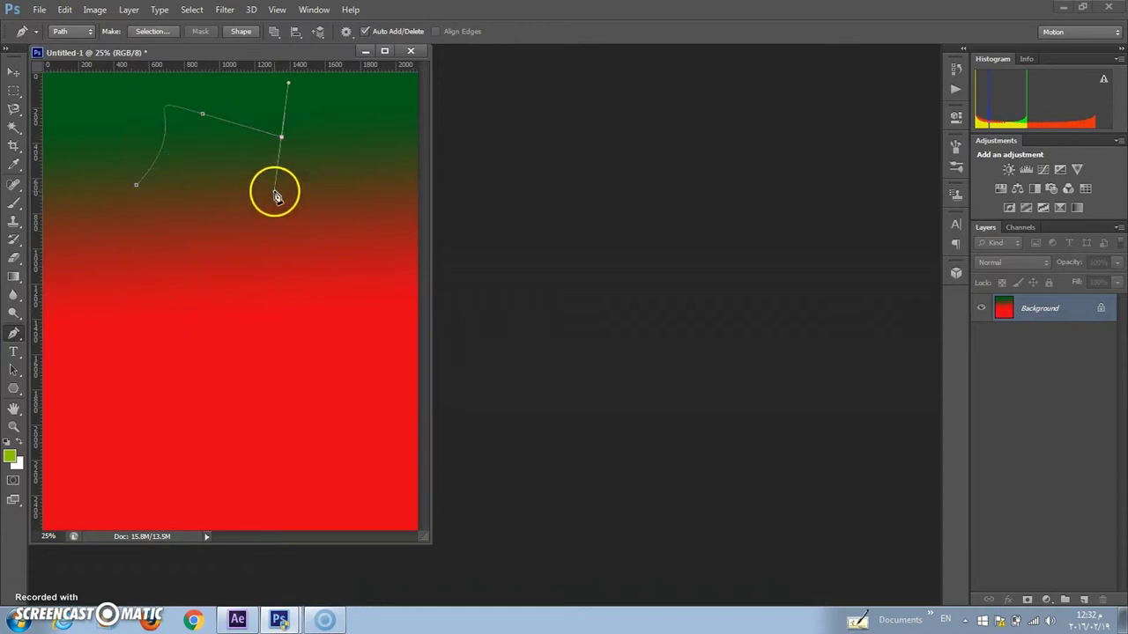
{"action": "left_click", "coordinate": [274, 190]}
{"action": "left_click_drag", "start_coordinate": [244, 235], "coordinate": [160, 231]}
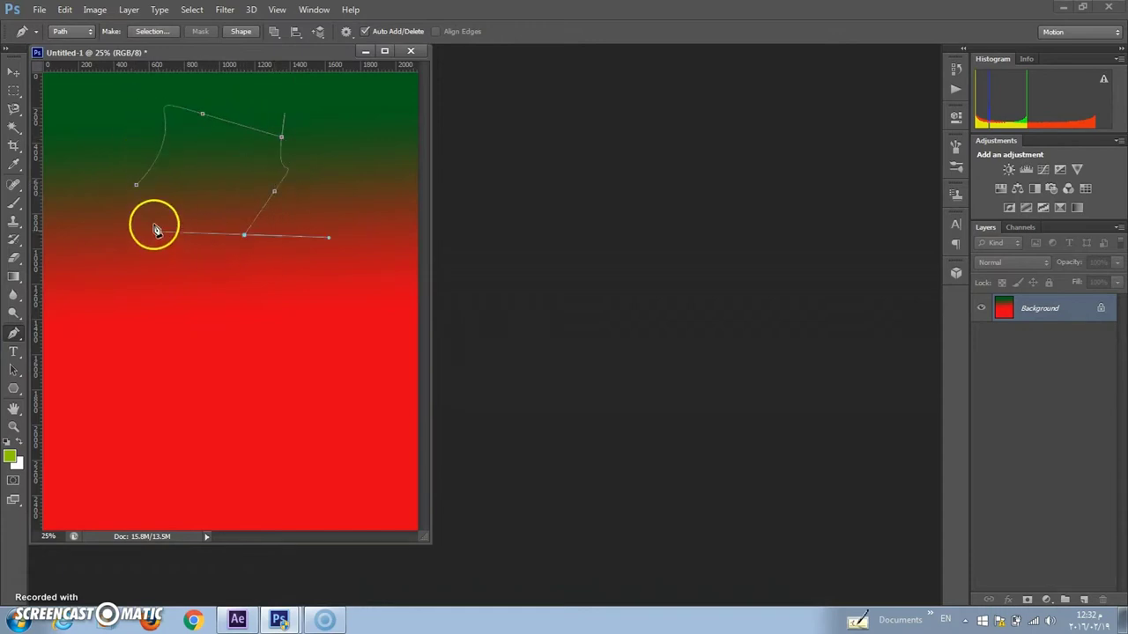
{"action": "left_click", "coordinate": [137, 187]}
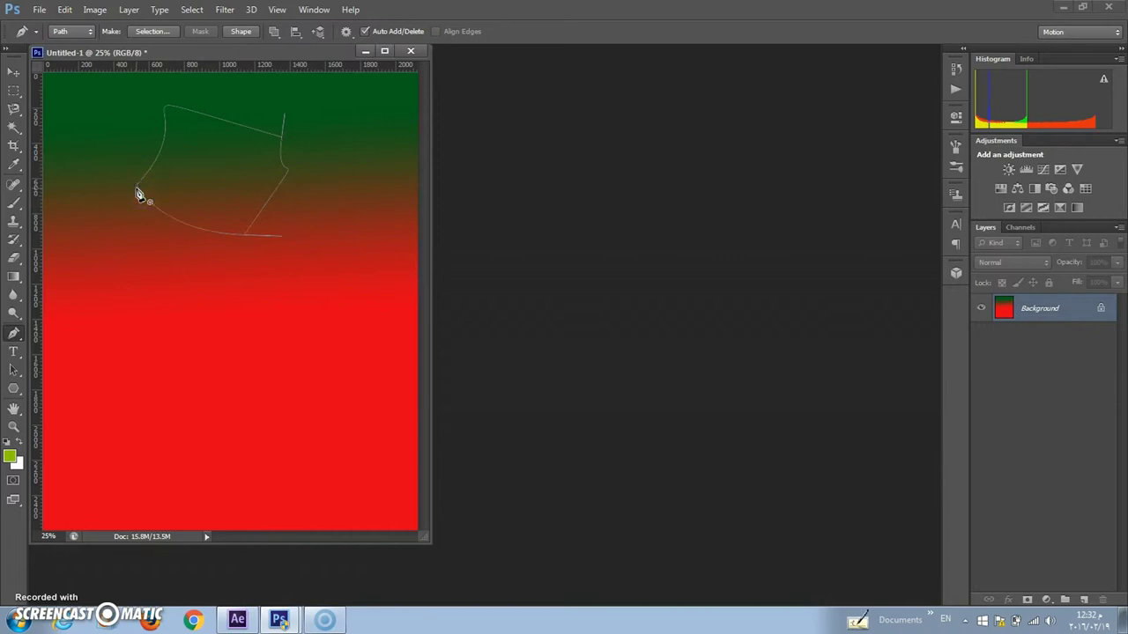
{"action": "left_click", "coordinate": [13, 73]}
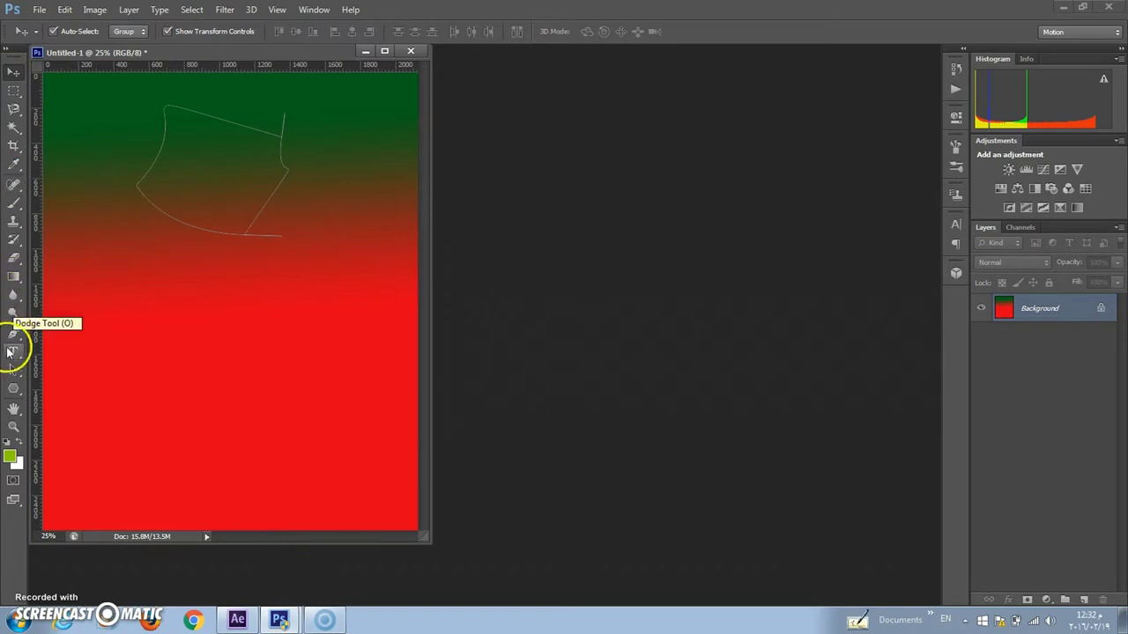
Step: Draw a green five-sided polygon shape about 1543 by 1560 px over the canvas's left half
{"action": "left_click", "coordinate": [15, 389]}
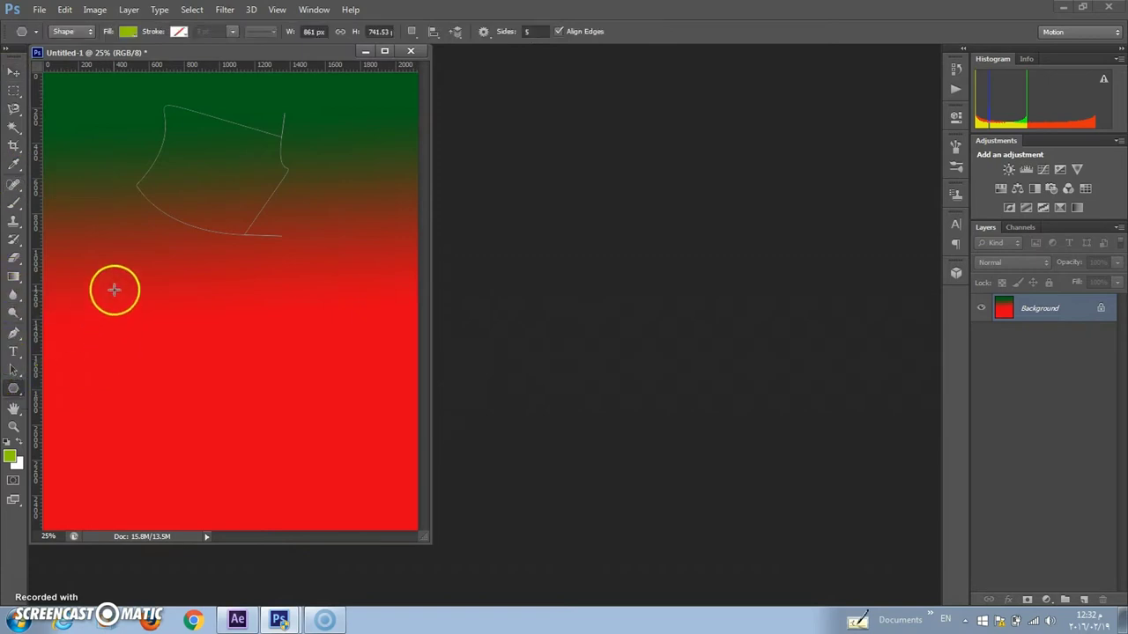
{"action": "mouse_move", "coordinate": [126, 290]}
{"action": "left_mouse_down"}
{"action": "mouse_move", "coordinate": [227, 376]}
{"action": "mouse_move", "coordinate": [167, 370]}
{"action": "mouse_move", "coordinate": [202, 307]}
{"action": "mouse_move", "coordinate": [277, 367]}
{"action": "mouse_move", "coordinate": [243, 360]}
{"action": "left_mouse_up"}
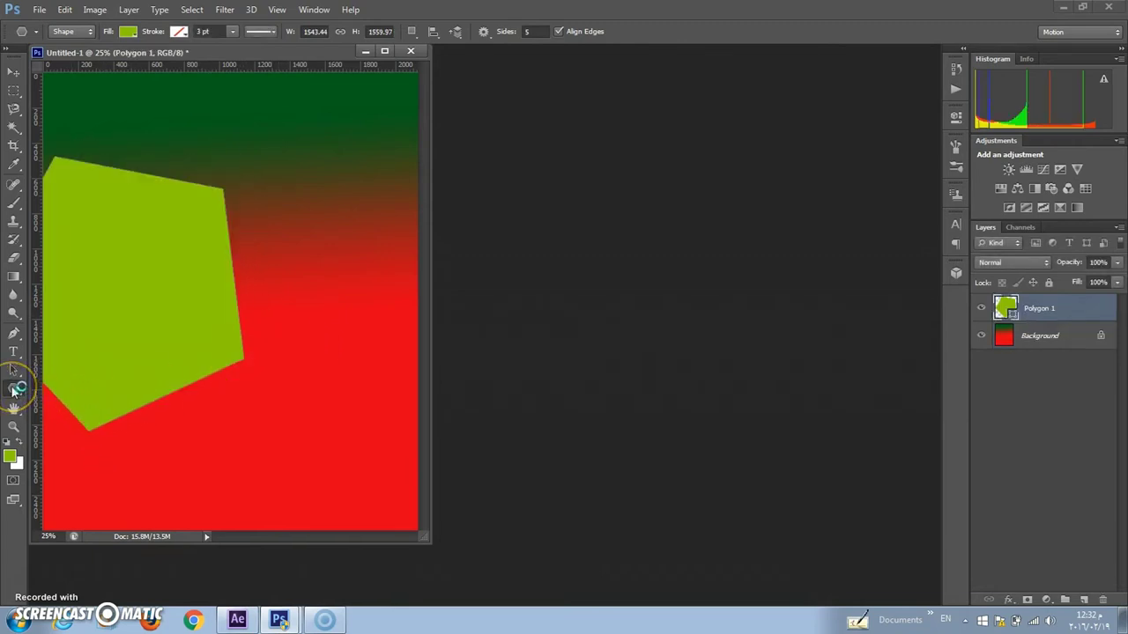
Step: Create a 1543.44 by 1559.97 px rounded rectangle with 10 px radius low on the canvas, and another about 412 by 333 px at the polygon's upper-right corner
{"action": "right_click", "coordinate": [15, 390]}
{"action": "left_click", "coordinate": [50, 397]}
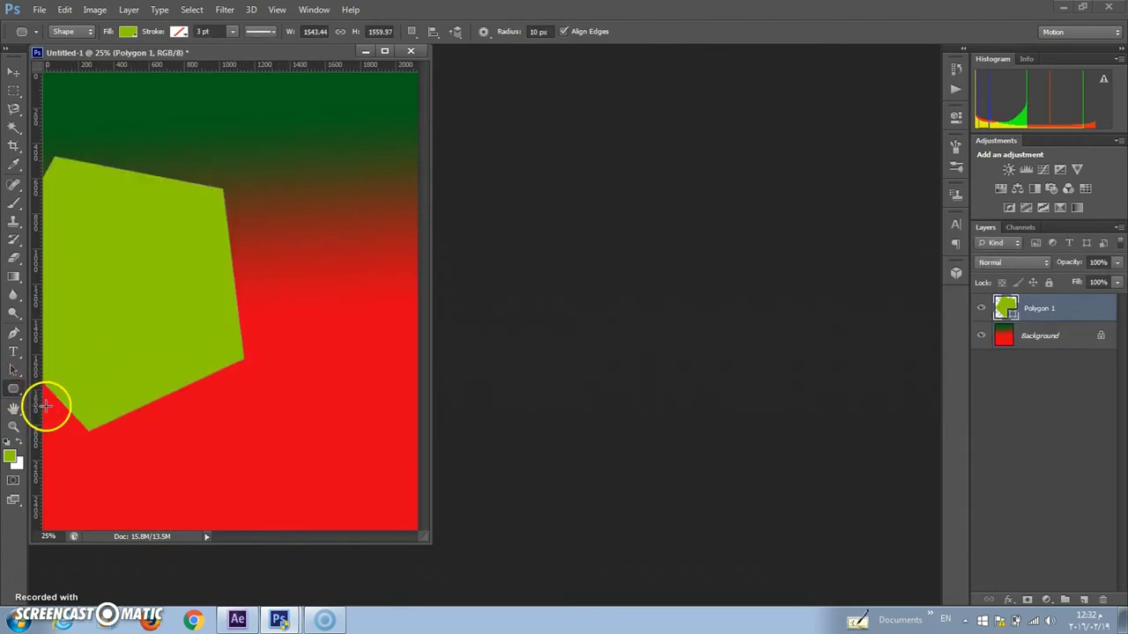
{"action": "left_click", "coordinate": [160, 181]}
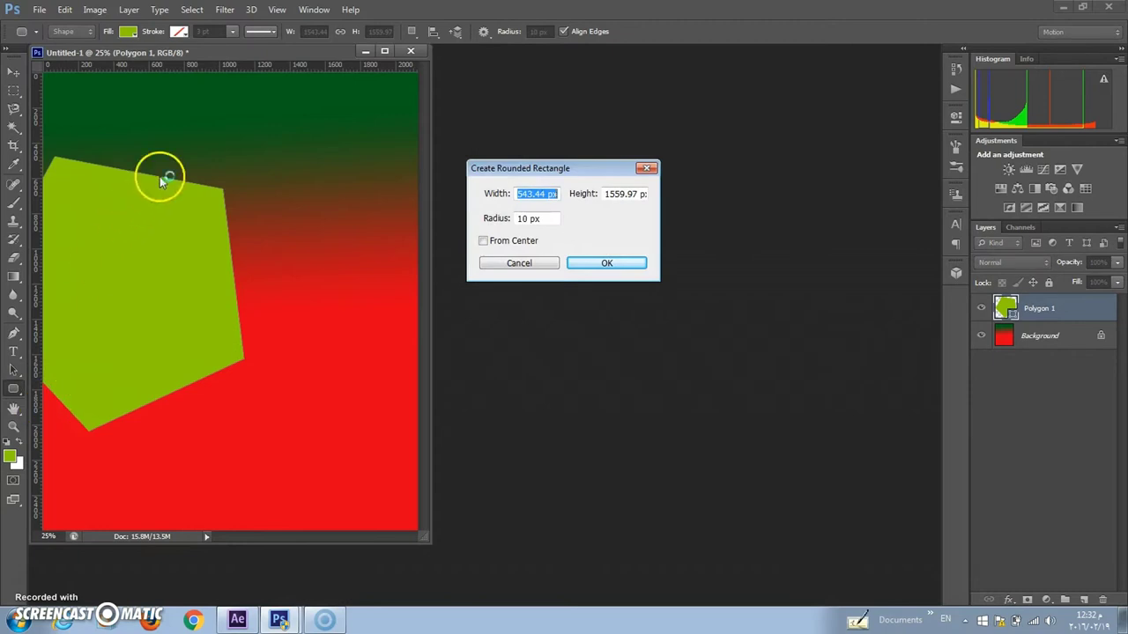
{"action": "left_click", "coordinate": [586, 264]}
{"action": "left_click_drag", "start_coordinate": [217, 171], "coordinate": [286, 229]}
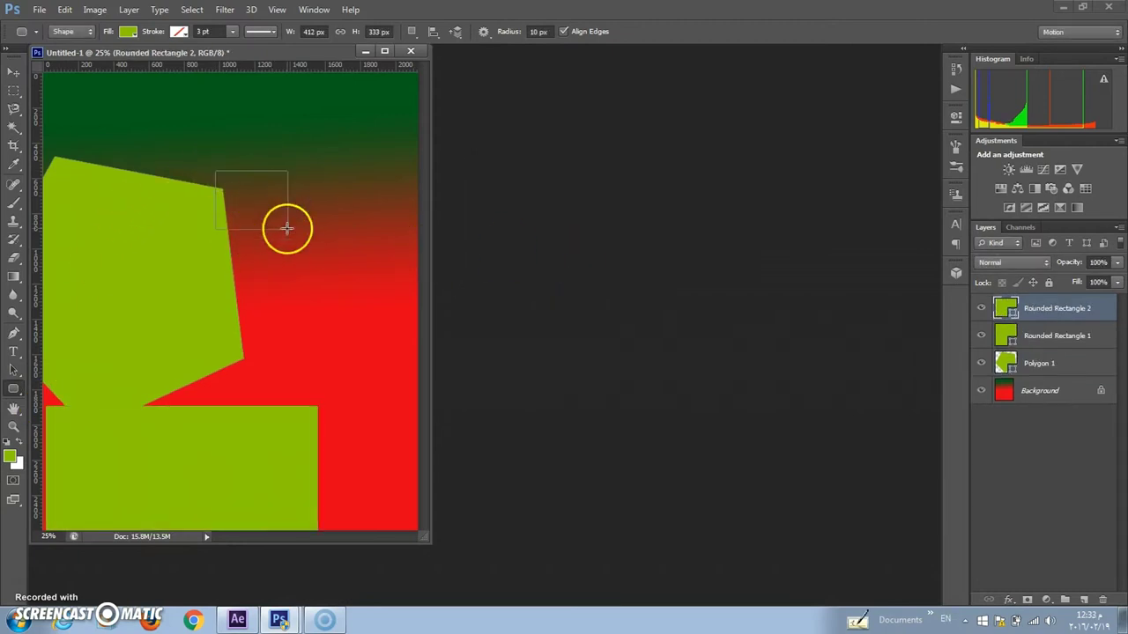
Step: Zoom the canvas out to 12.5% and back in to 25% with the Zoom tool
{"action": "left_click", "coordinate": [15, 426]}
{"action": "left_click_drag", "start_coordinate": [126, 270], "coordinate": [134, 204]}
{"action": "left_click", "coordinate": [134, 204], "text": "alt"}
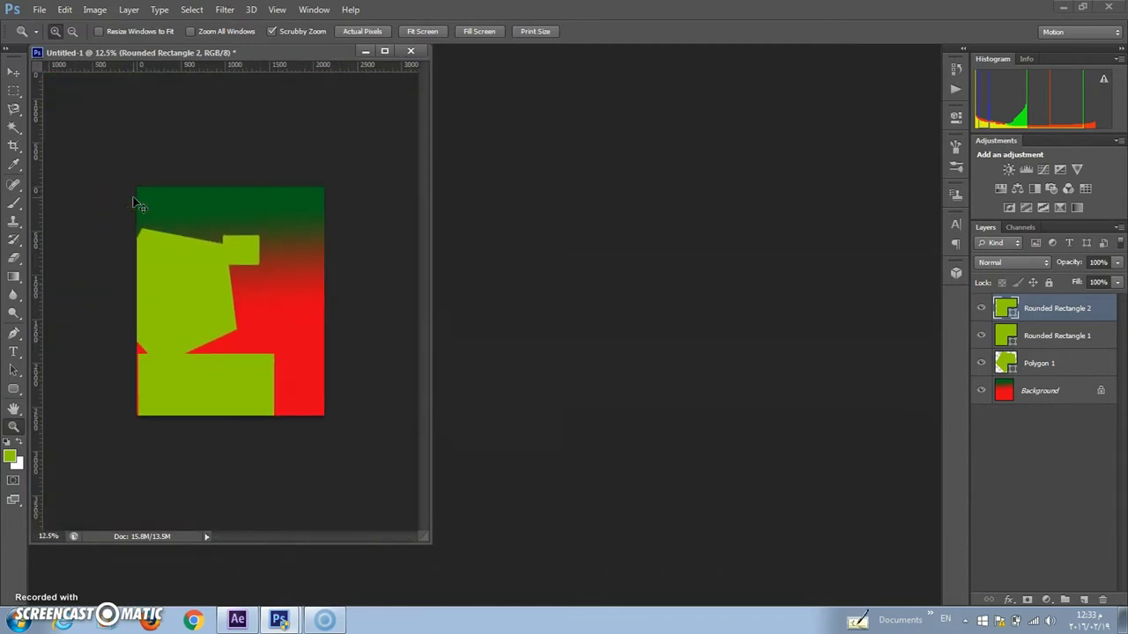
{"action": "left_click", "coordinate": [133, 203]}
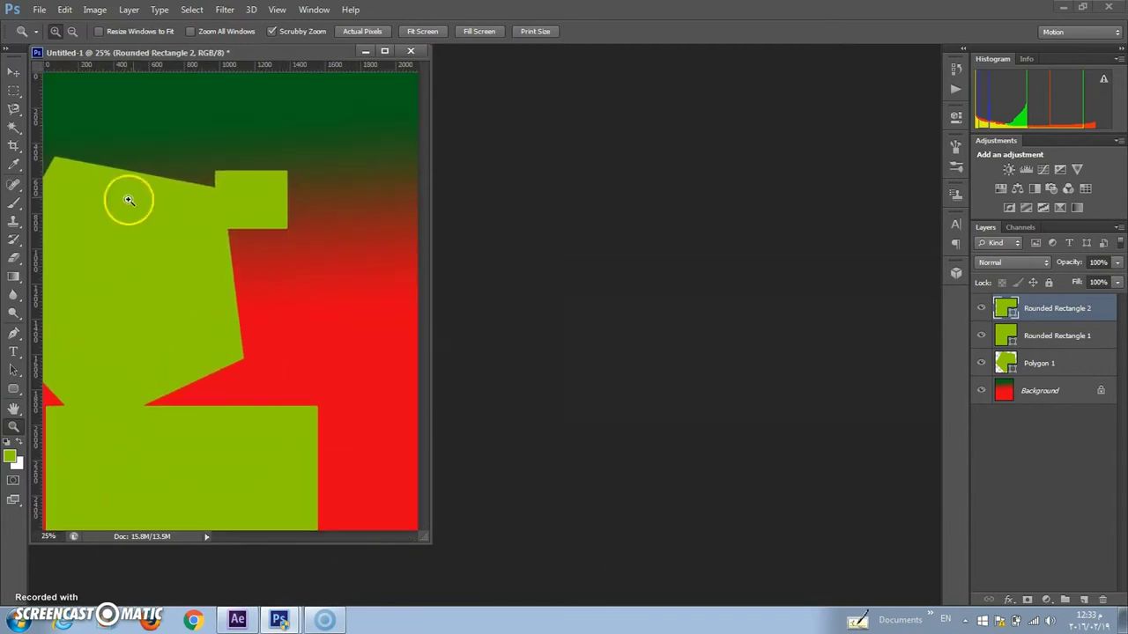
Step: Change the foreground color to dark grey-green #3f4433 and return to the Move tool
{"action": "left_click", "coordinate": [13, 457]}
{"action": "left_click", "coordinate": [294, 446]}
{"action": "left_click", "coordinate": [283, 478]}
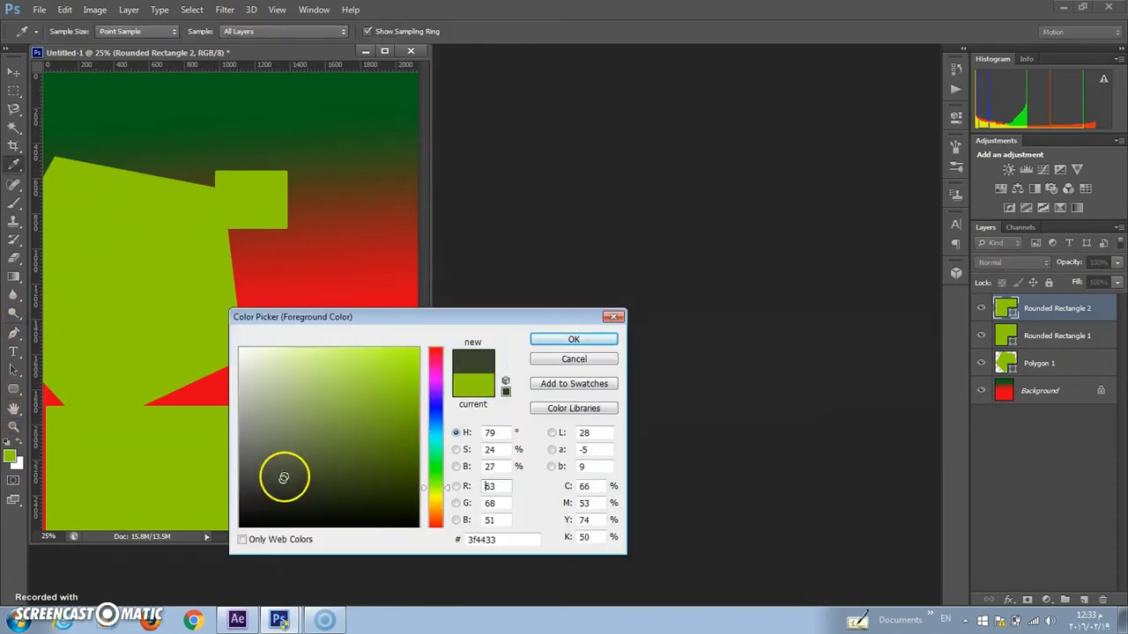
{"action": "left_click", "coordinate": [551, 338]}
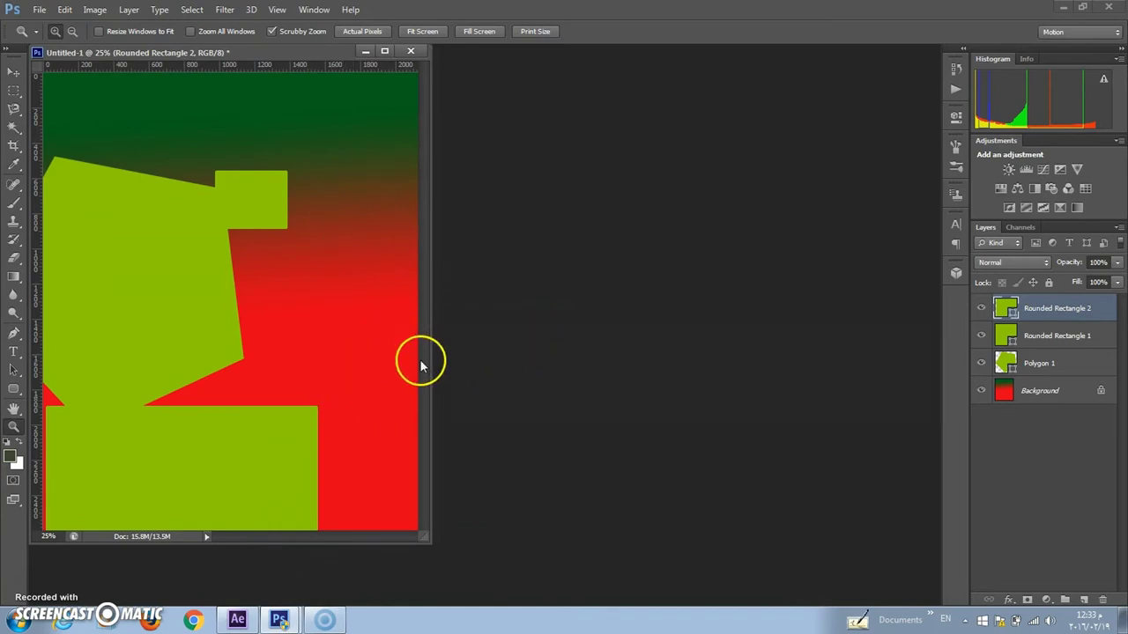
{"action": "left_click", "coordinate": [14, 75]}
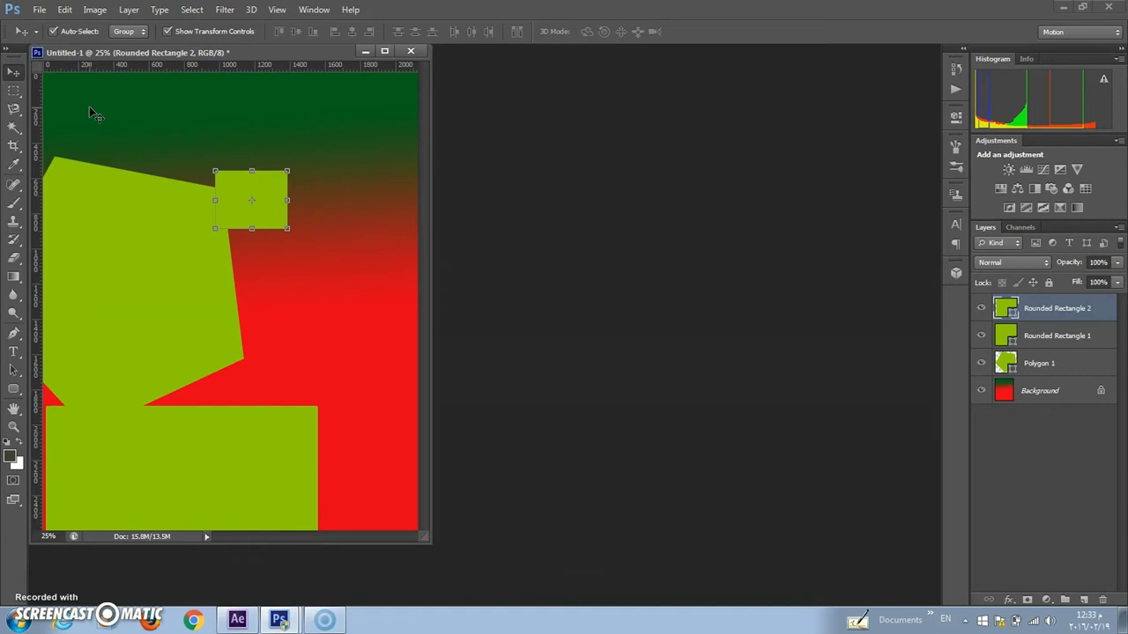
Step: Open the portrait Body-Language-Signs-Men-Do-While-Flirting-2.jpg from the desktop folder maxx and dismiss the Internet Download Manager warning
{"action": "key", "text": "ctrl+o"}
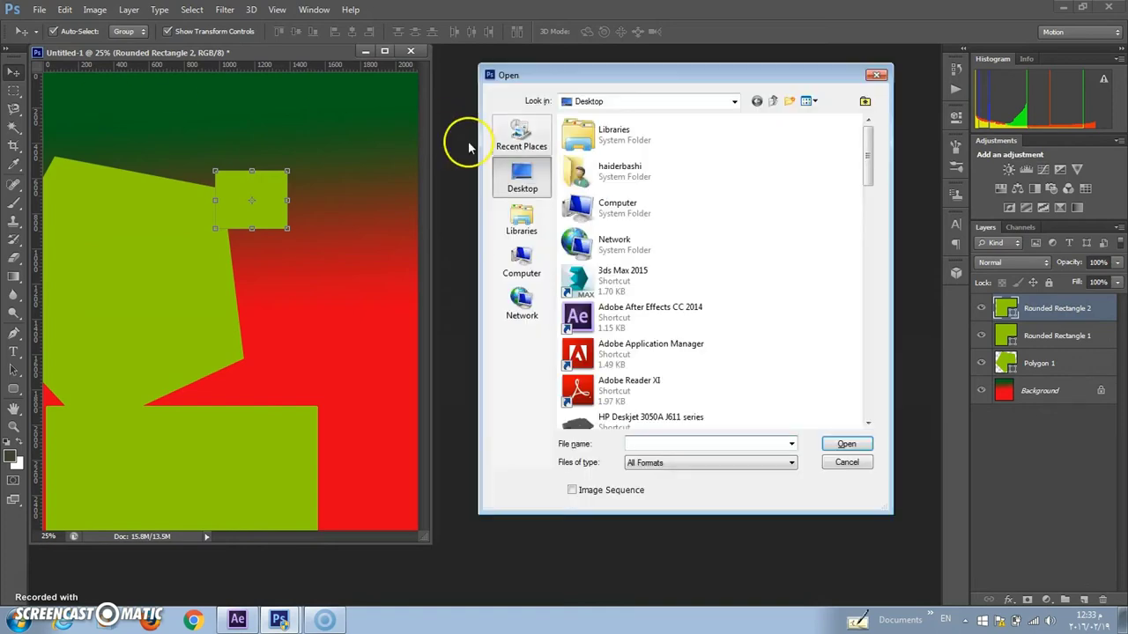
{"action": "double_click", "coordinate": [639, 226]}
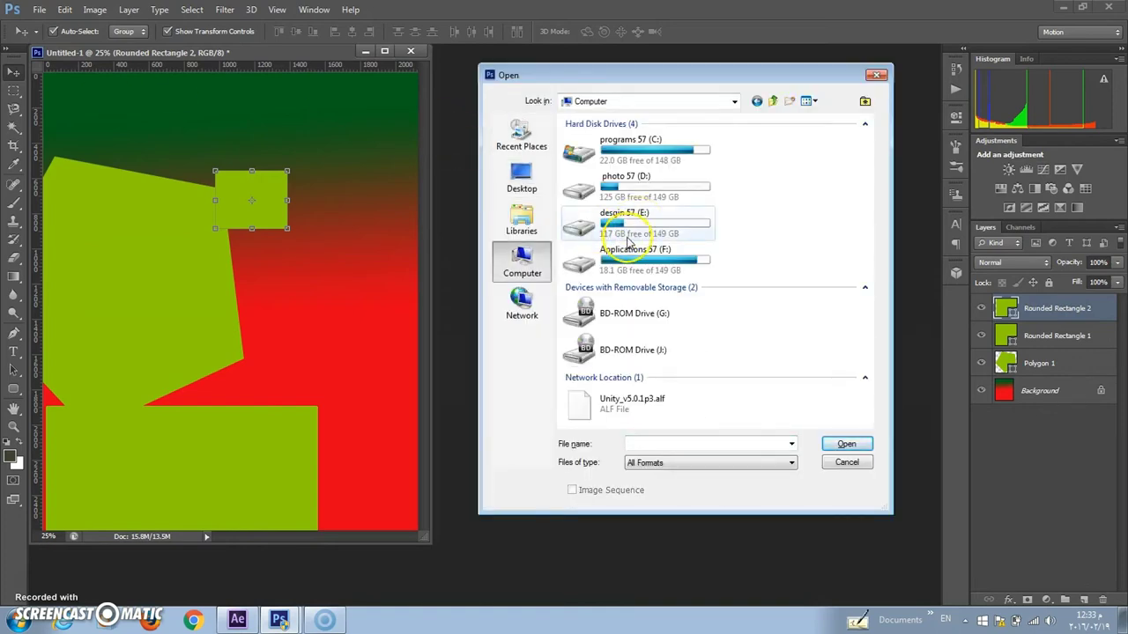
{"action": "left_click", "coordinate": [656, 222]}
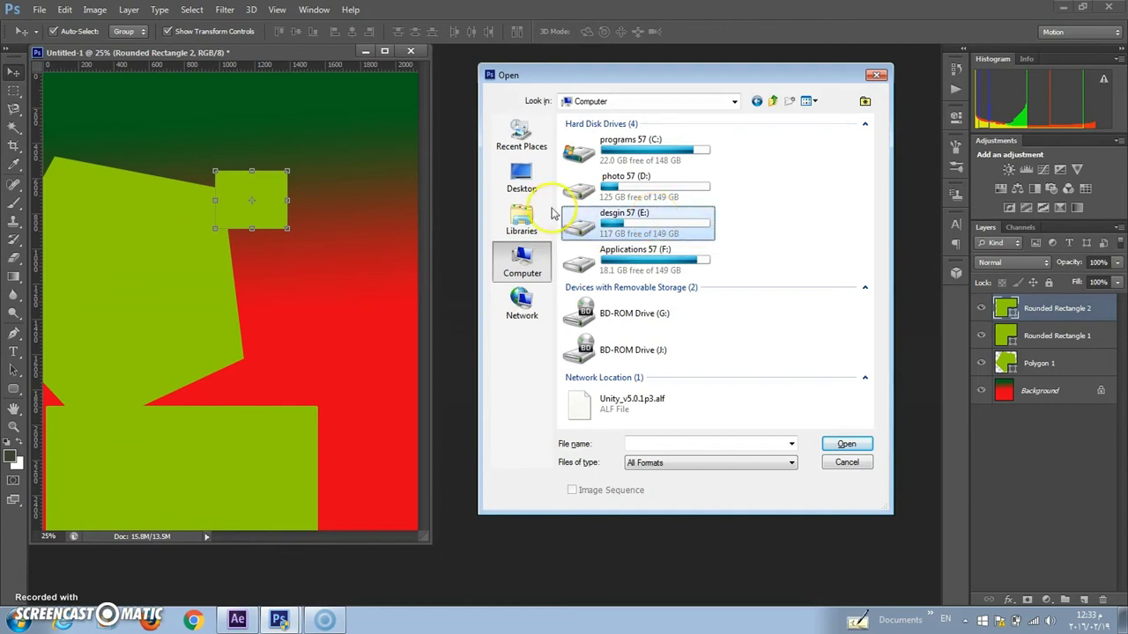
{"action": "left_click", "coordinate": [526, 188]}
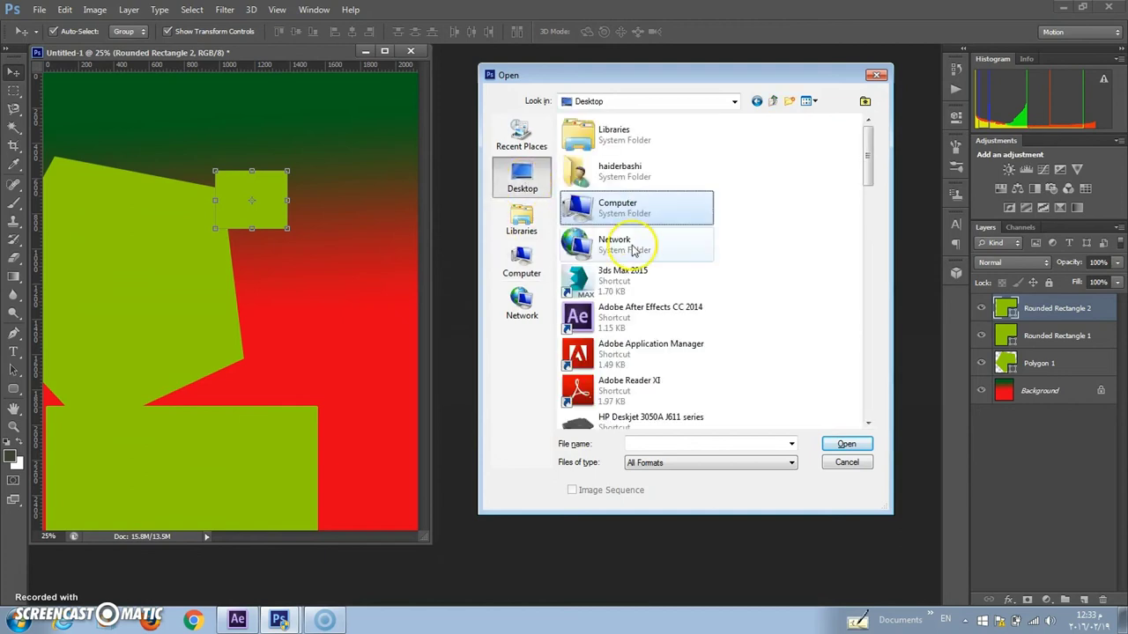
{"action": "left_click_drag", "start_coordinate": [868, 173], "coordinate": [866, 327]}
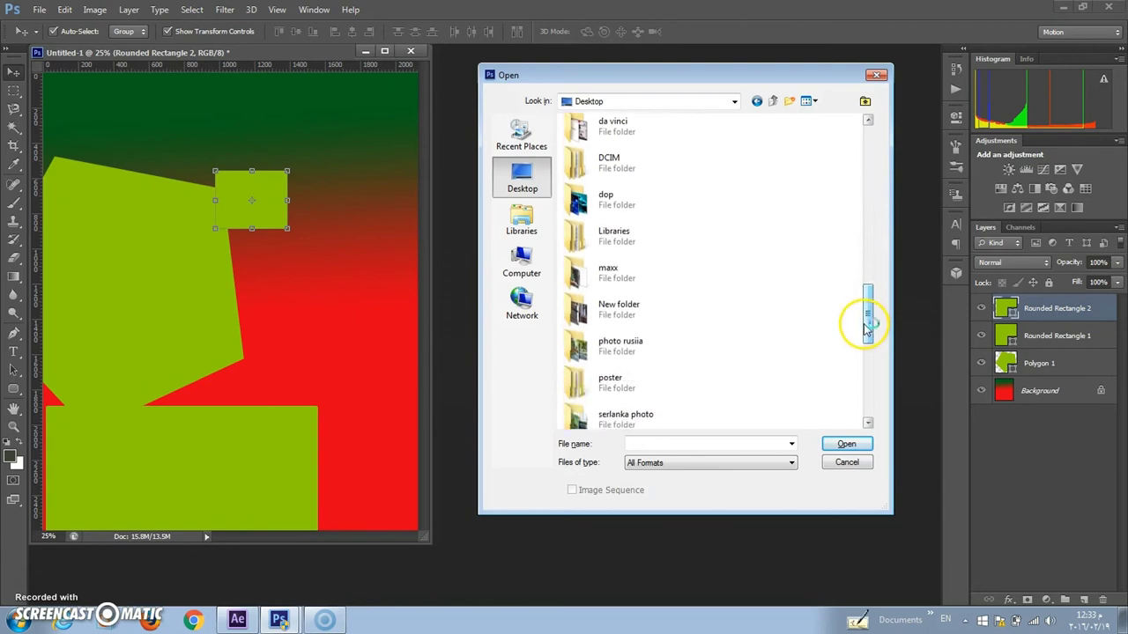
{"action": "double_click", "coordinate": [649, 280]}
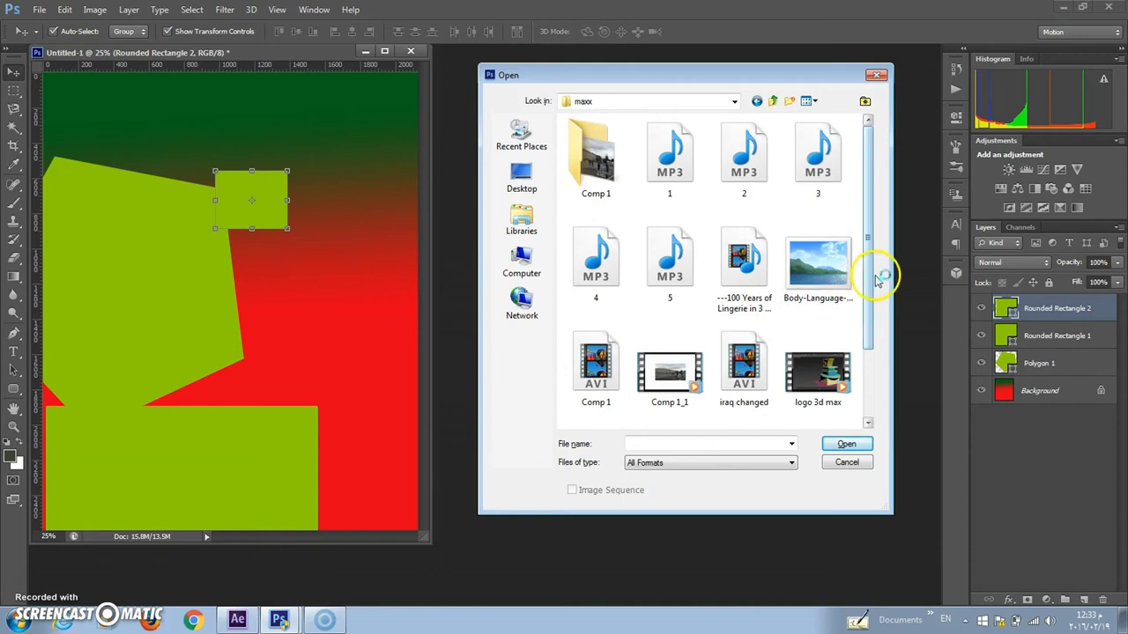
{"action": "left_click_drag", "start_coordinate": [867, 284], "coordinate": [878, 345]}
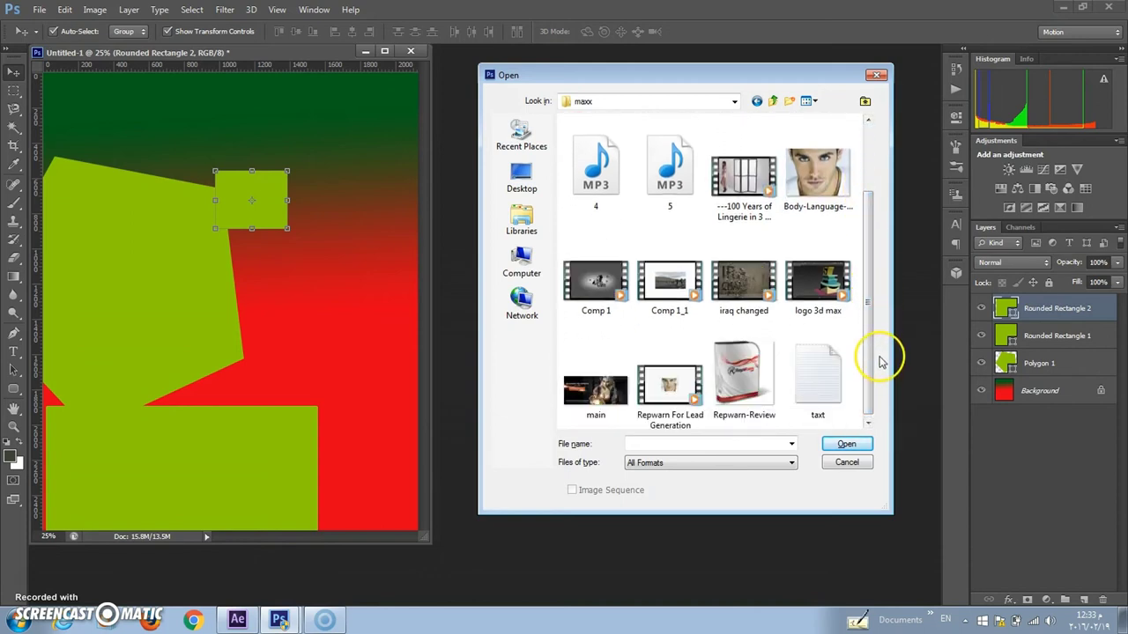
{"action": "left_click", "coordinate": [789, 178]}
{"action": "double_click", "coordinate": [791, 176]}
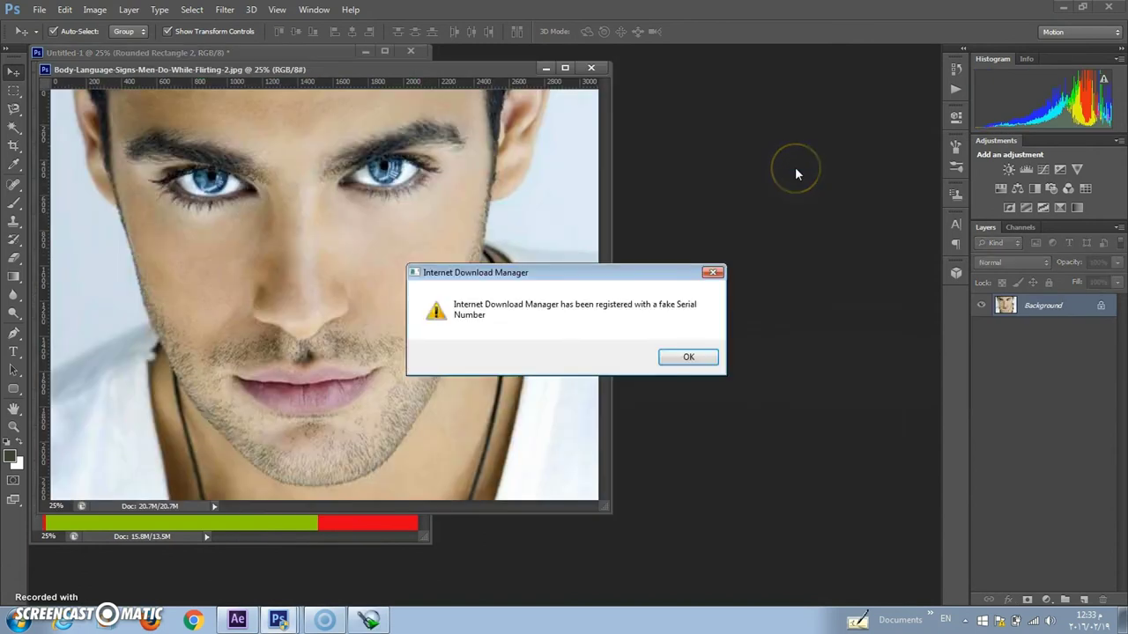
{"action": "left_click", "coordinate": [714, 282]}
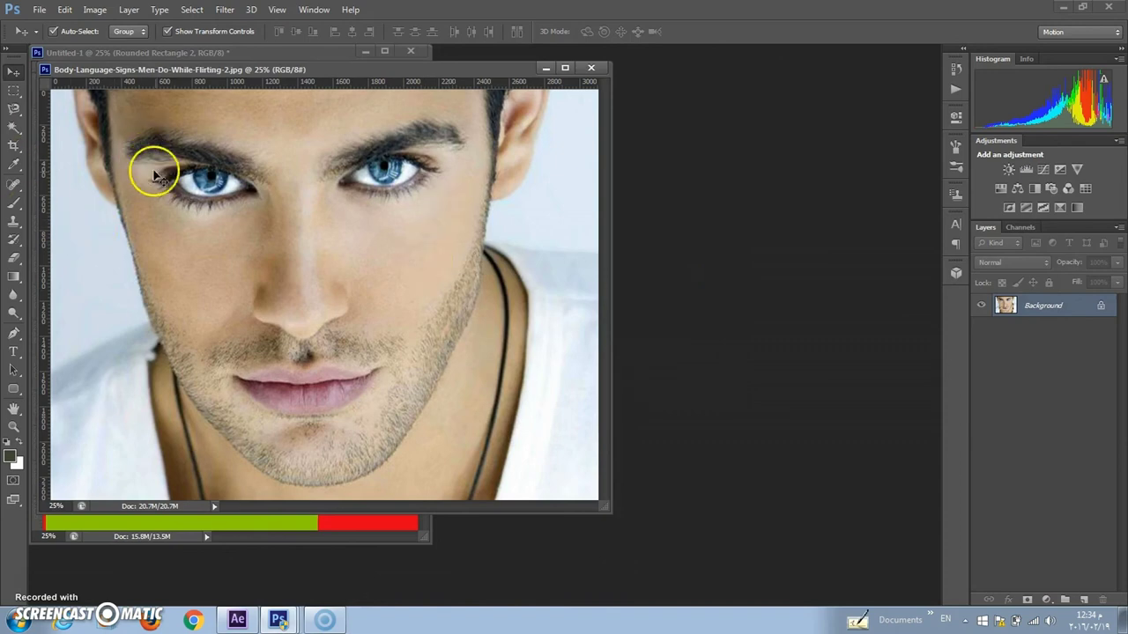
Step: Trace a Magnetic Lasso selection from the shirt over the eyes and diagonally back across the face, and deselect it
{"action": "left_click", "coordinate": [14, 109]}
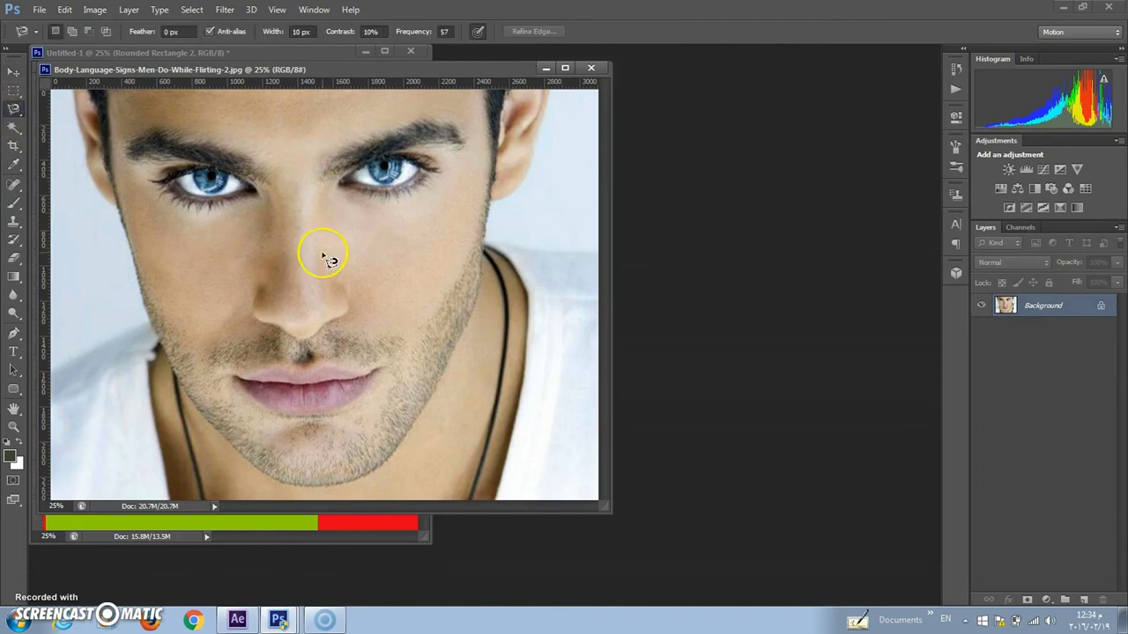
{"action": "left_click", "coordinate": [529, 418]}
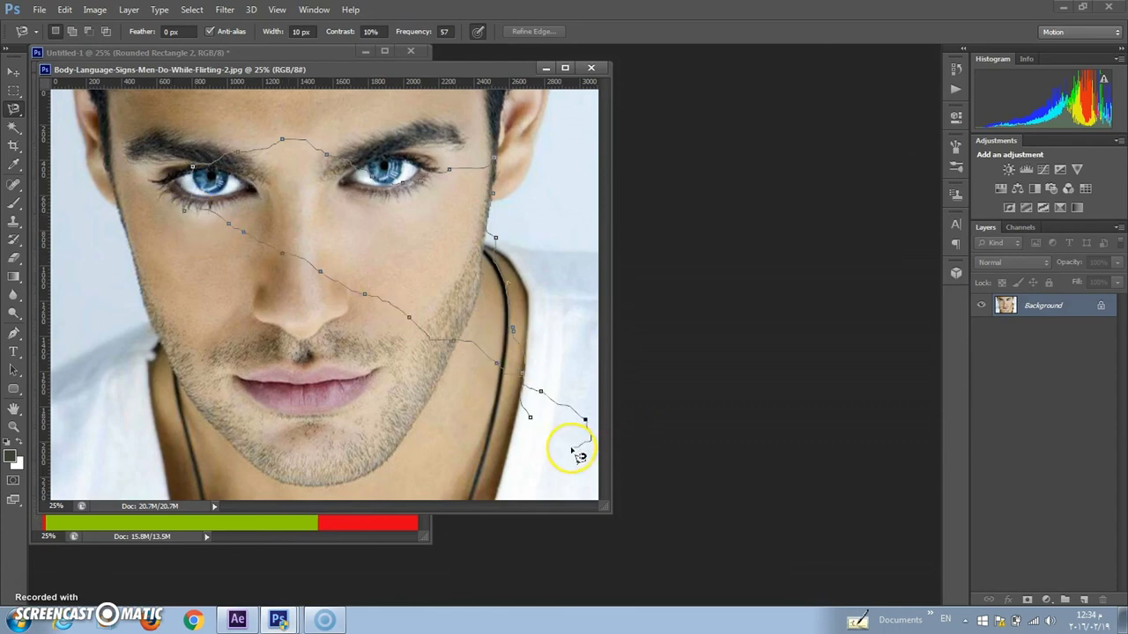
{"action": "left_click", "coordinate": [531, 421]}
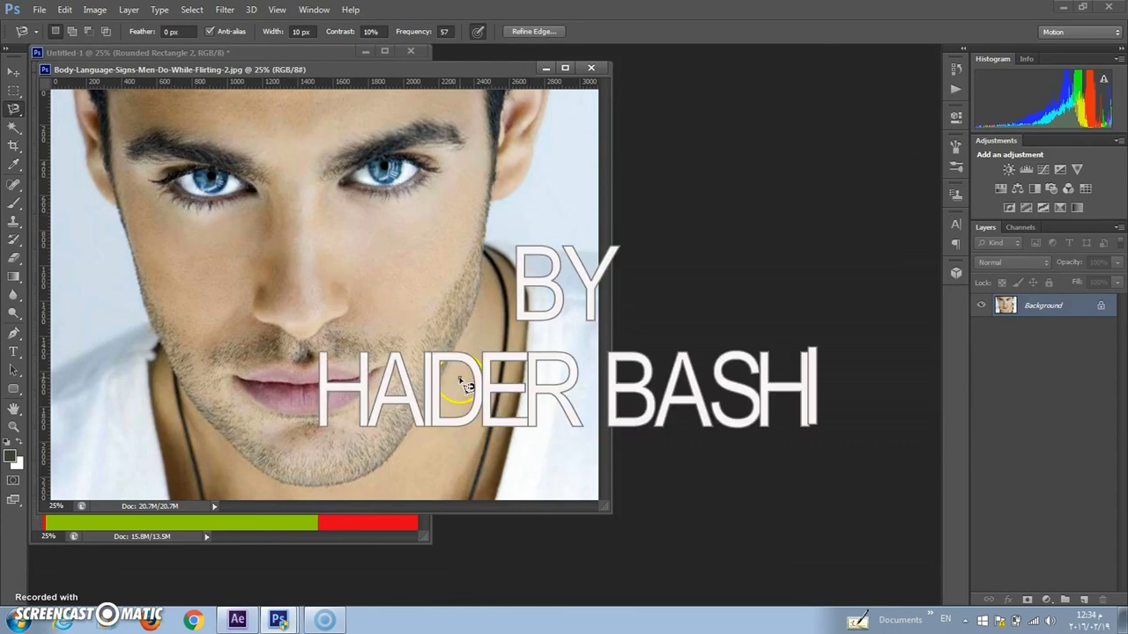
{"action": "left_click", "coordinate": [141, 260]}
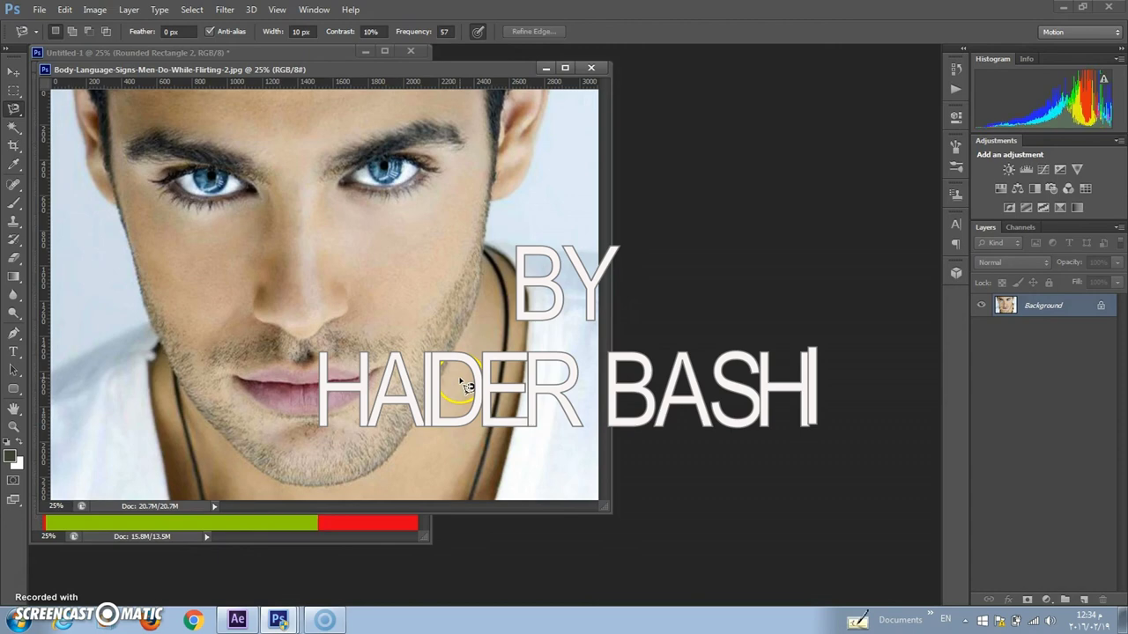
{"action": "left_click", "coordinate": [11, 74]}
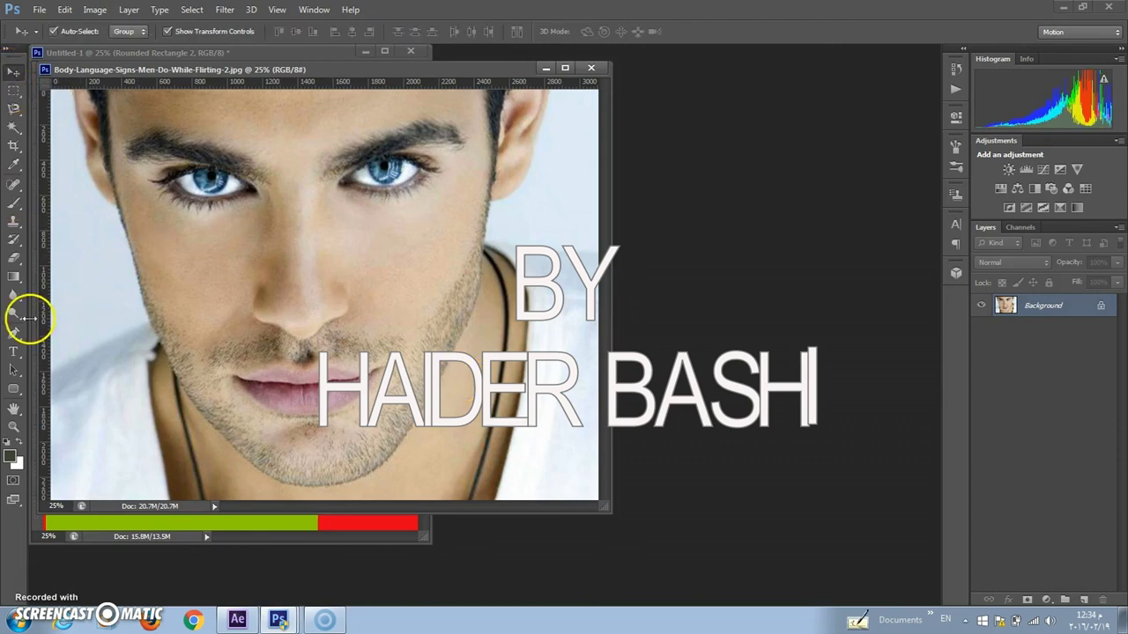